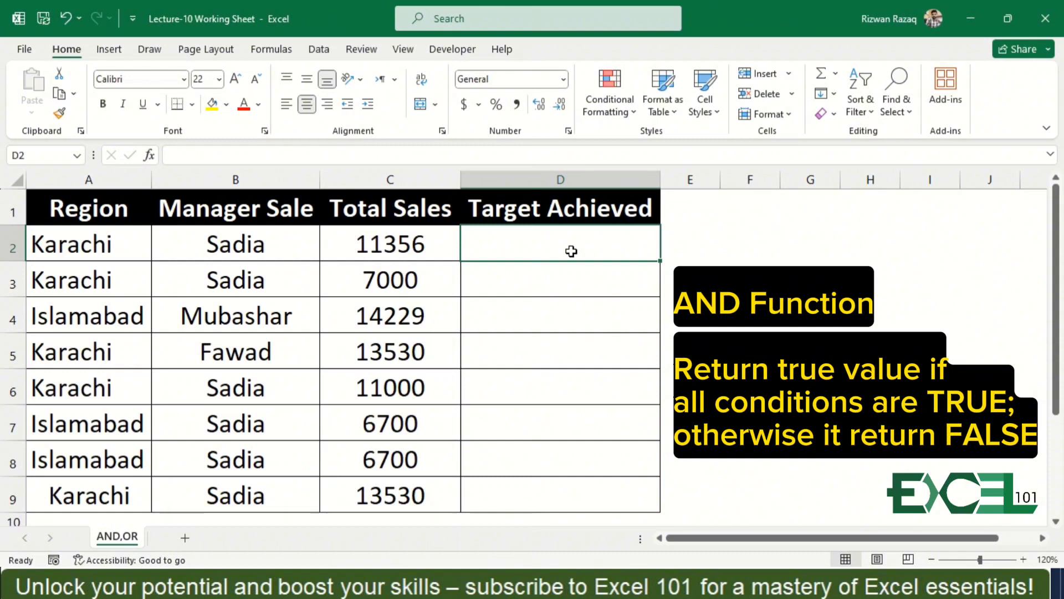
Enter =AND(C2>=10000) in D2 and fill the formula down the Target Achieved column to row 9.
type("=an")
key("Tab")
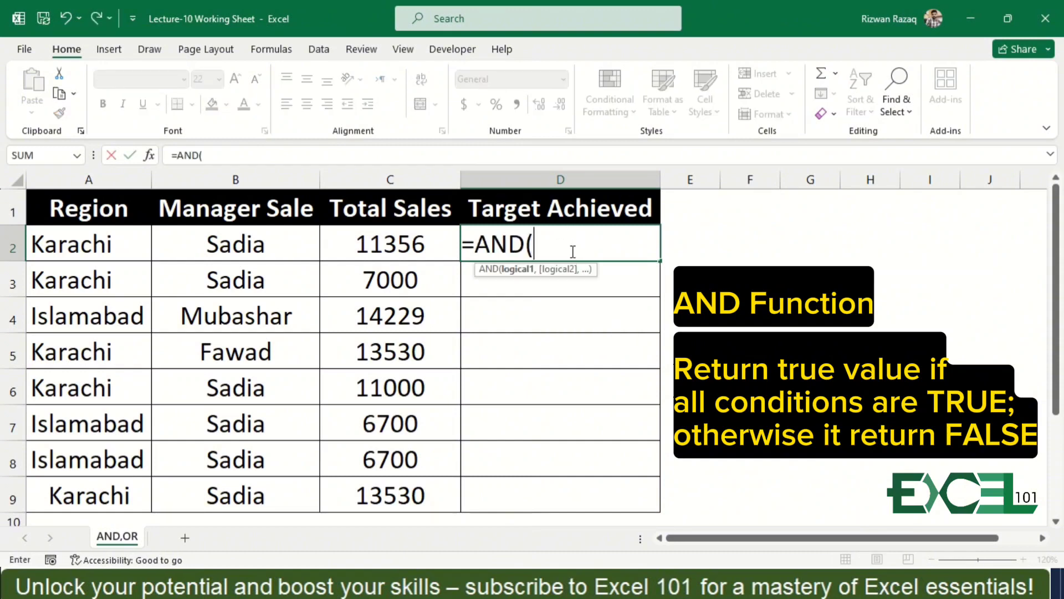
left_click(412, 238)
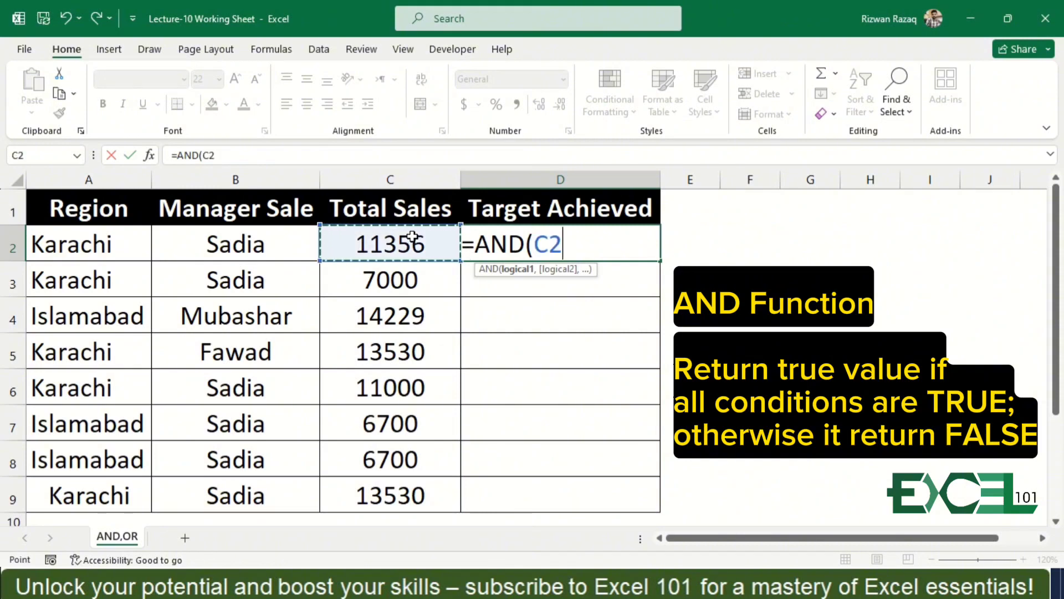
type("=")
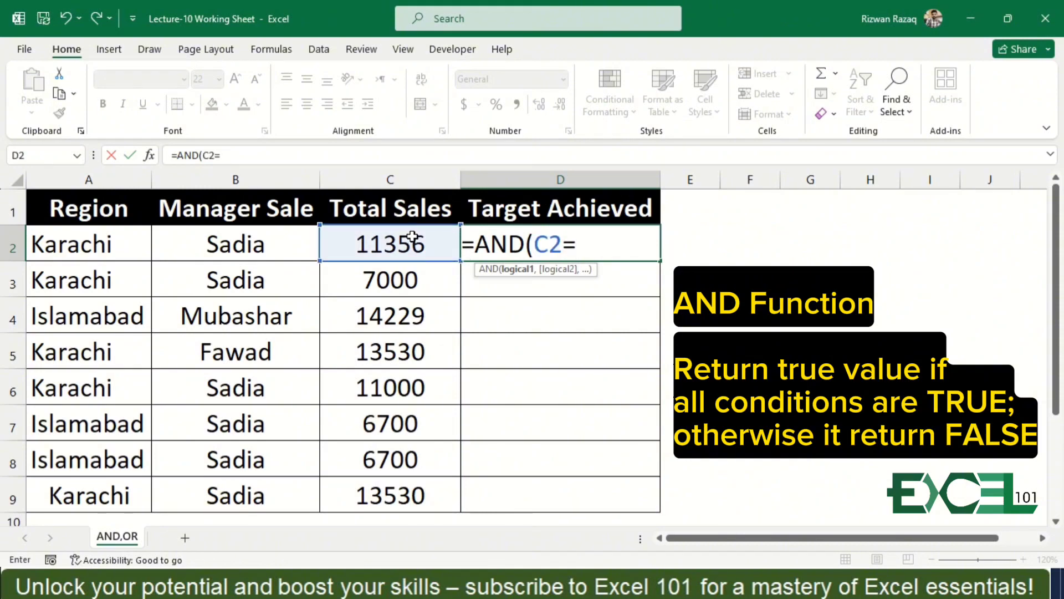
type(">10000)")
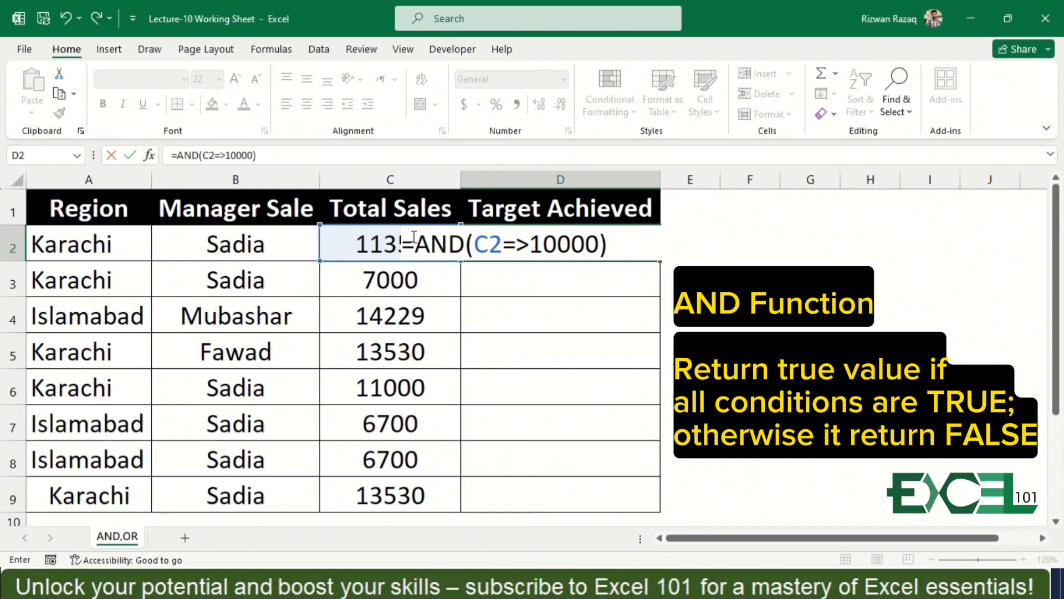
key("Return")
key("Return")
key("Up")
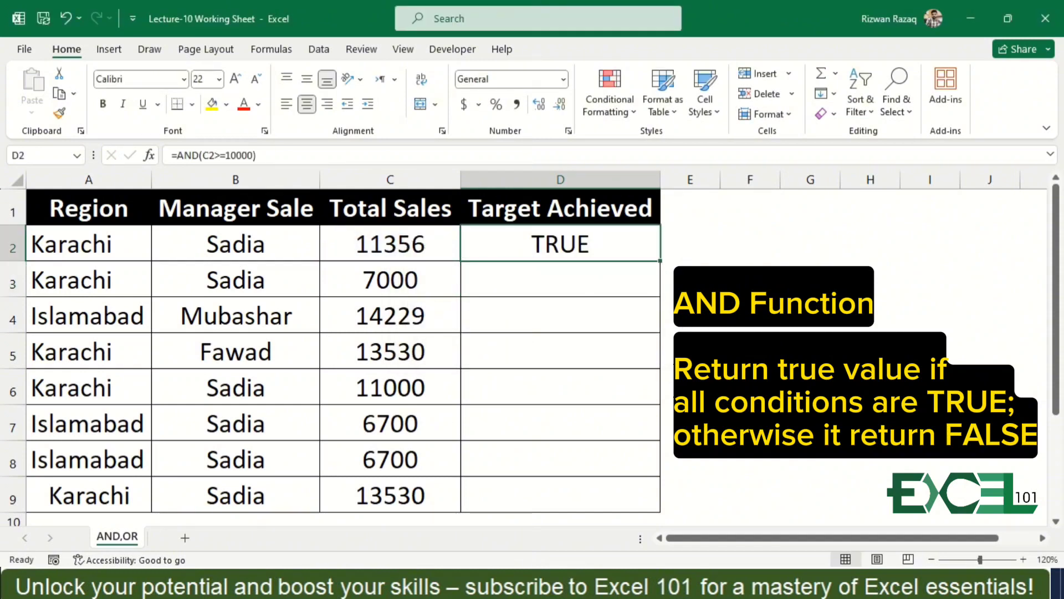
double_click(660, 263)
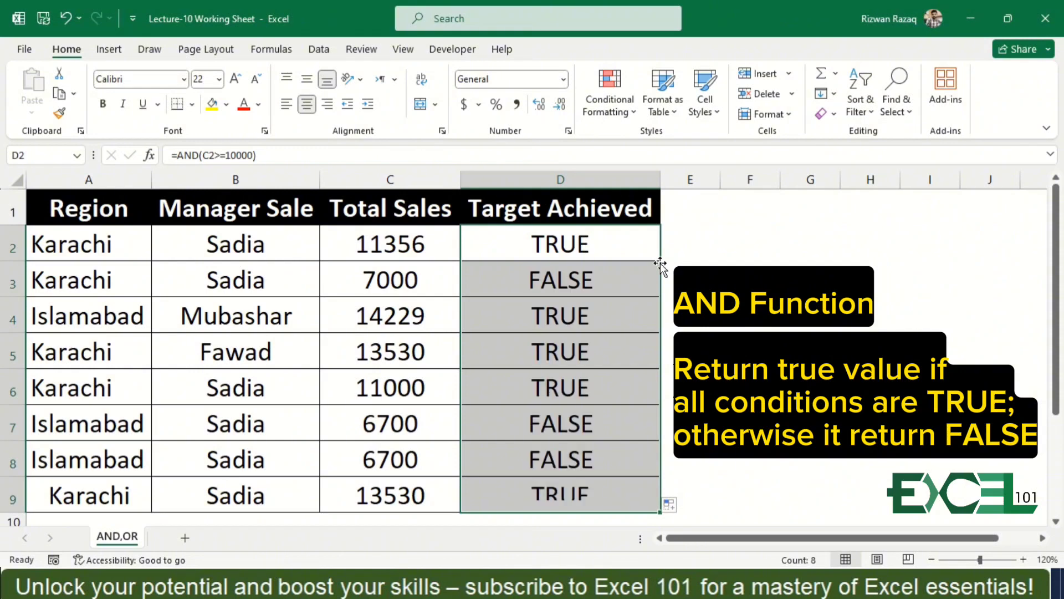
Compare the Total Sales values with the Target Achieved results to check them against the 10000 target.
key("Down")
key("Down")
key("Down")
key("Up")
key("Up")
key("Left")
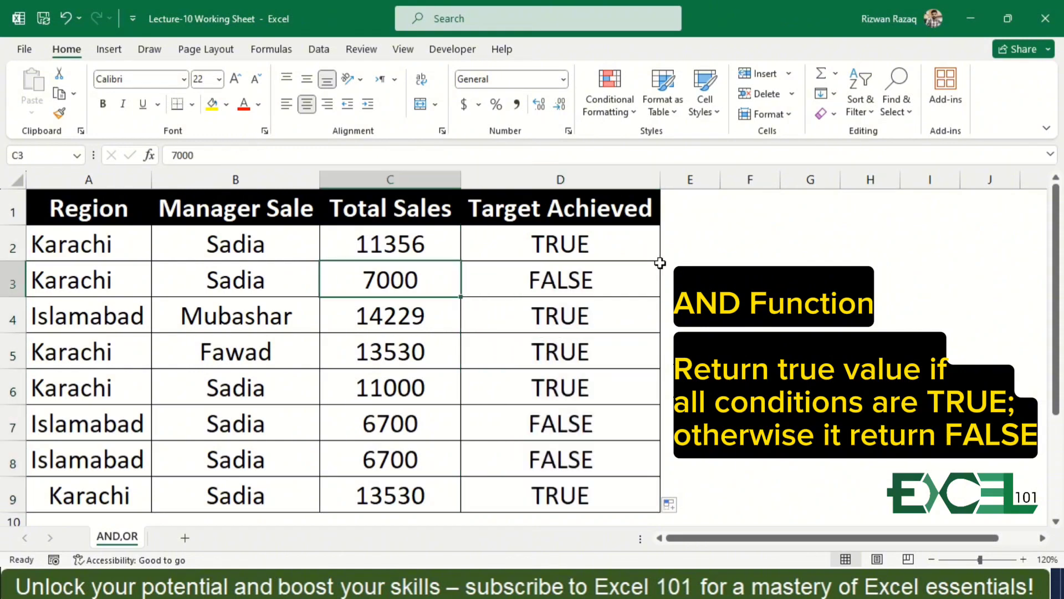
key("Down")
key("Down")
key("Down")
key("Down")
key("Down")
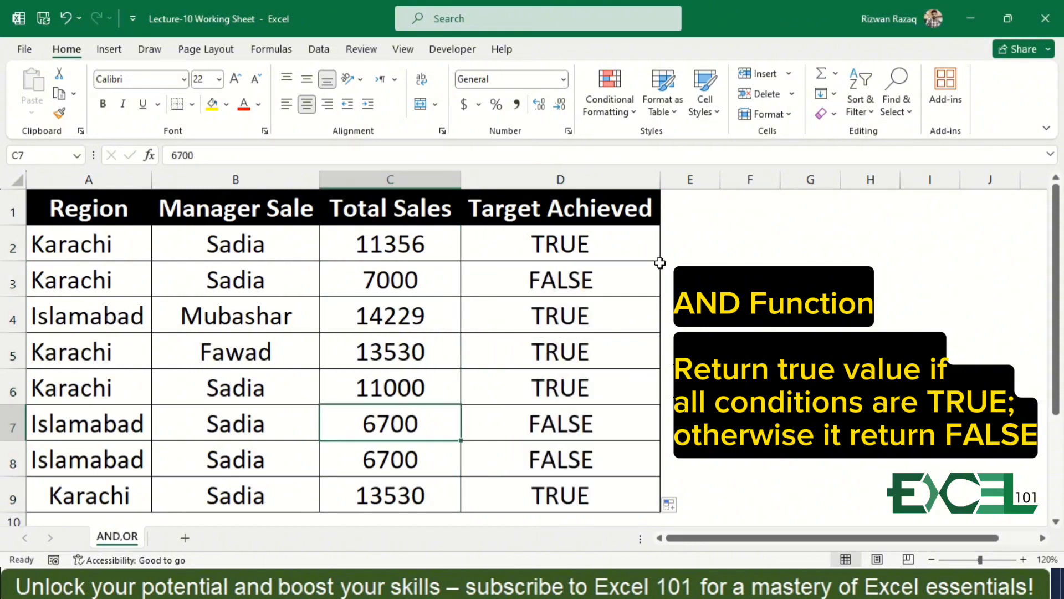
key("Up")
key("Up")
key("Up")
key("Up")
key("Up")
key("Up")
key("Up")
key("Down")
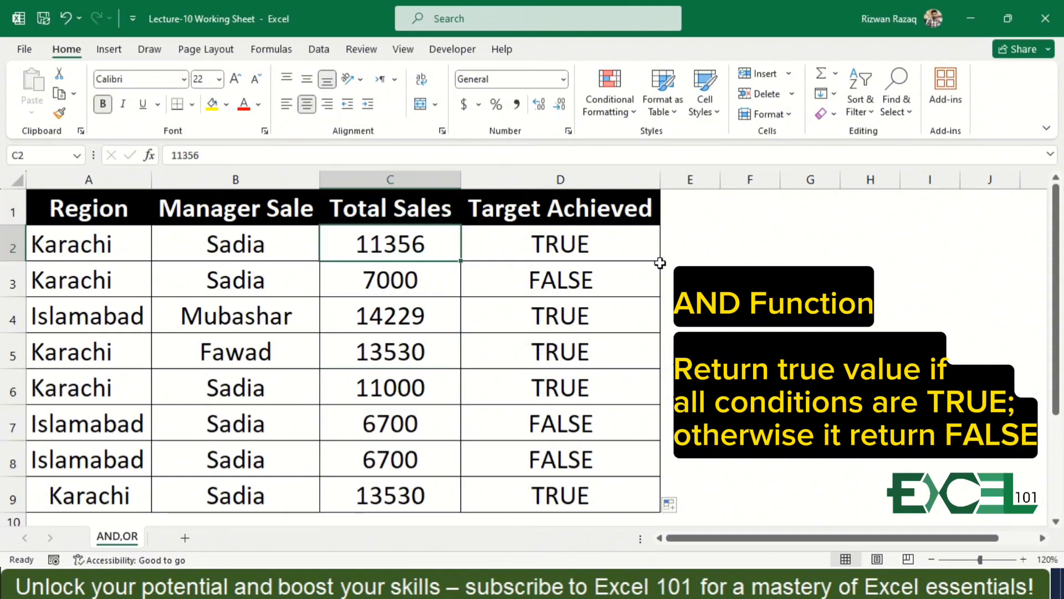
Replace the condition in D2's AND formula with a test that B2 equals the manager's name shown in that cell.
key("Right")
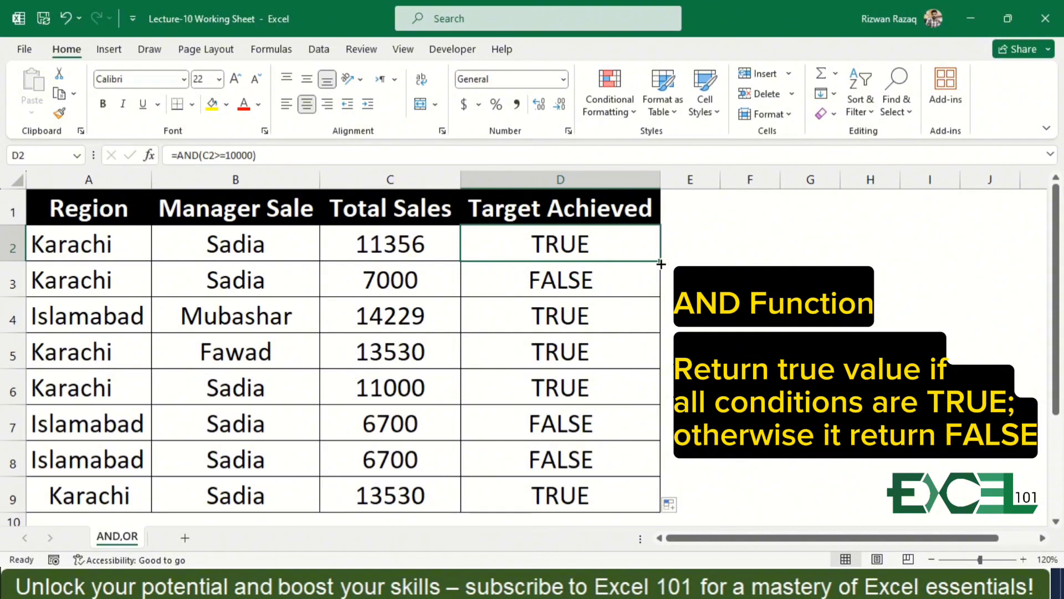
key("F2")
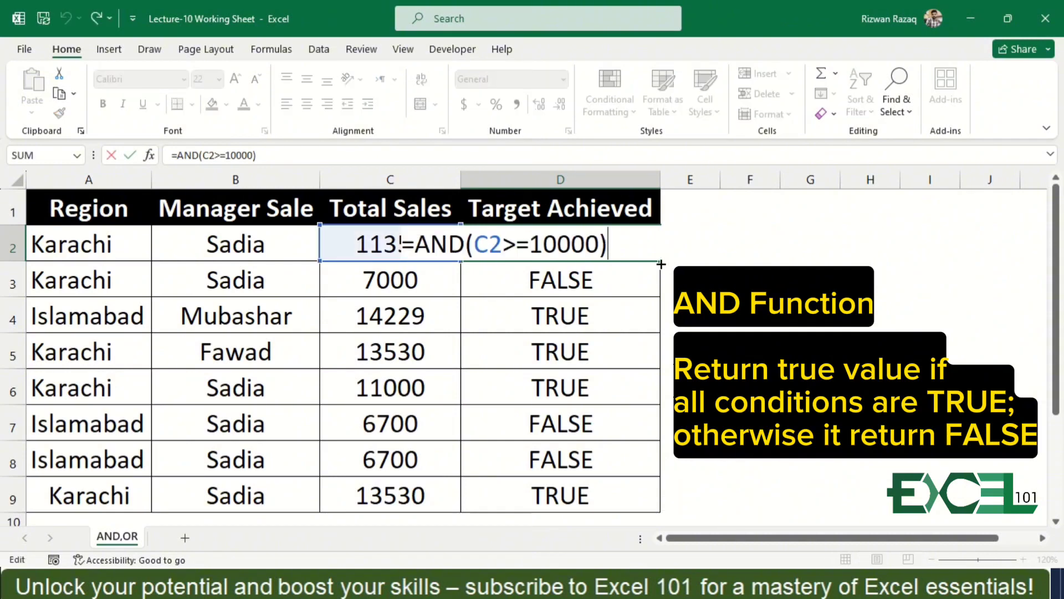
key("BackSpace")
key("BackSpace")
key("BackSpace")
key("BackSpace")
key("BackSpace")
key("BackSpace")
key("BackSpace")
key("BackSpace")
key("BackSpace")
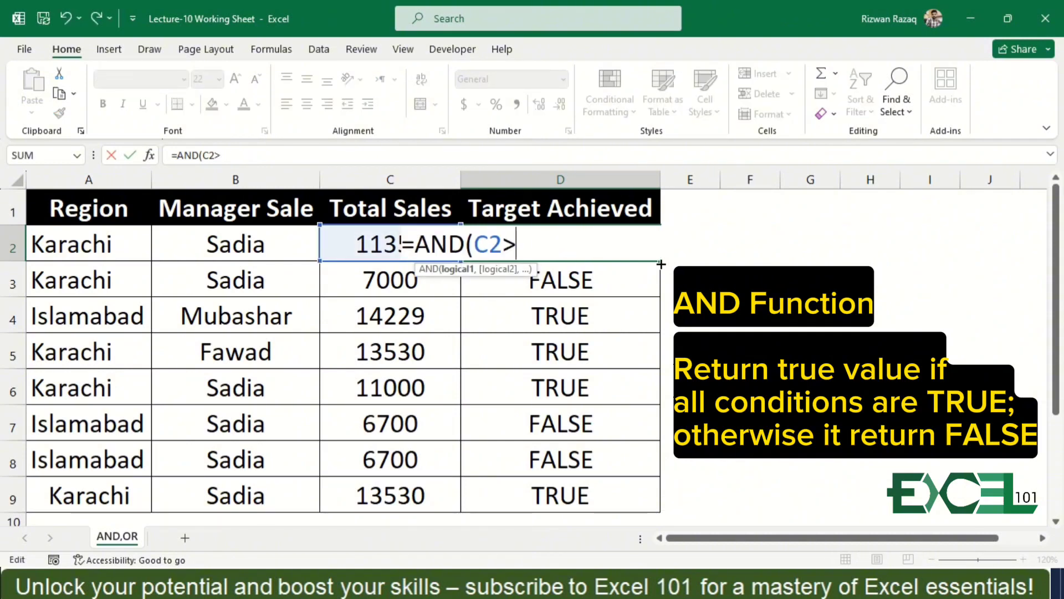
key("BackSpace")
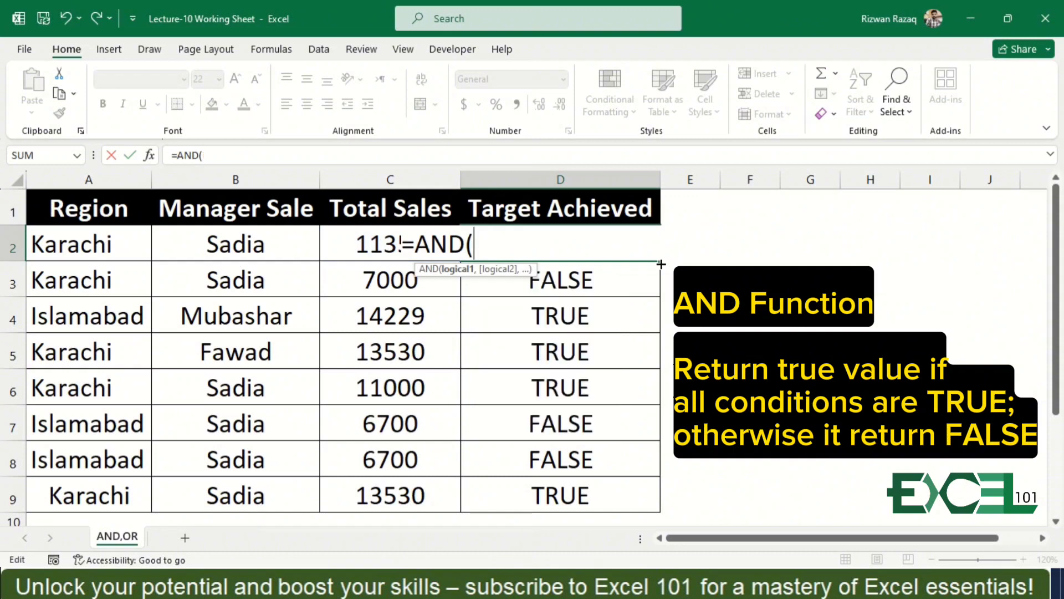
left_click(267, 238)
type("=")
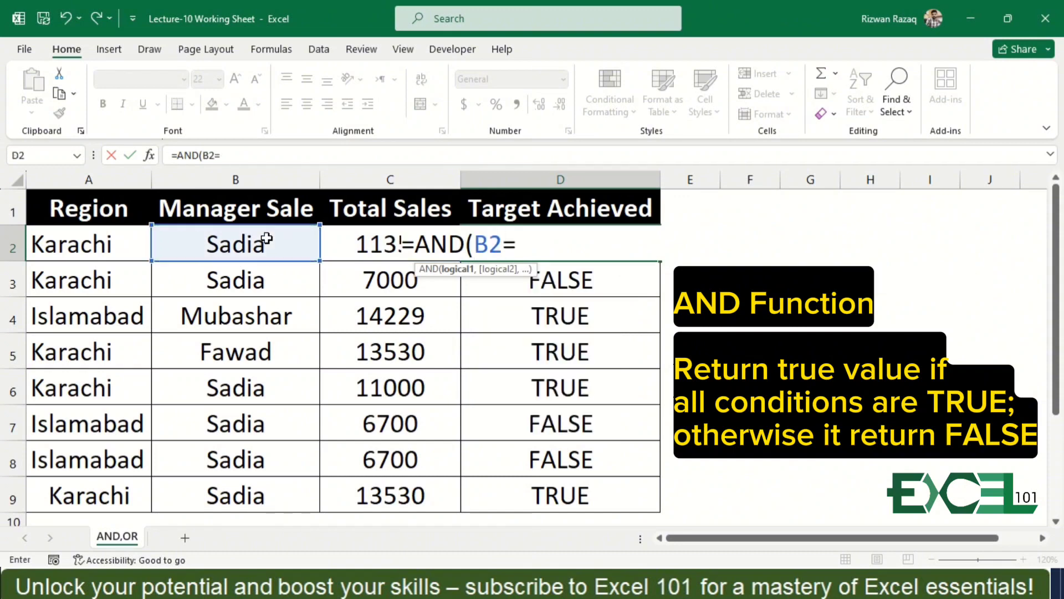
type("\"S")
type("Adioa")
key("BackSpace")
key("BackSpace")
key("BackSpace")
key("BackSpace")
key("BackSpace")
type("adia")
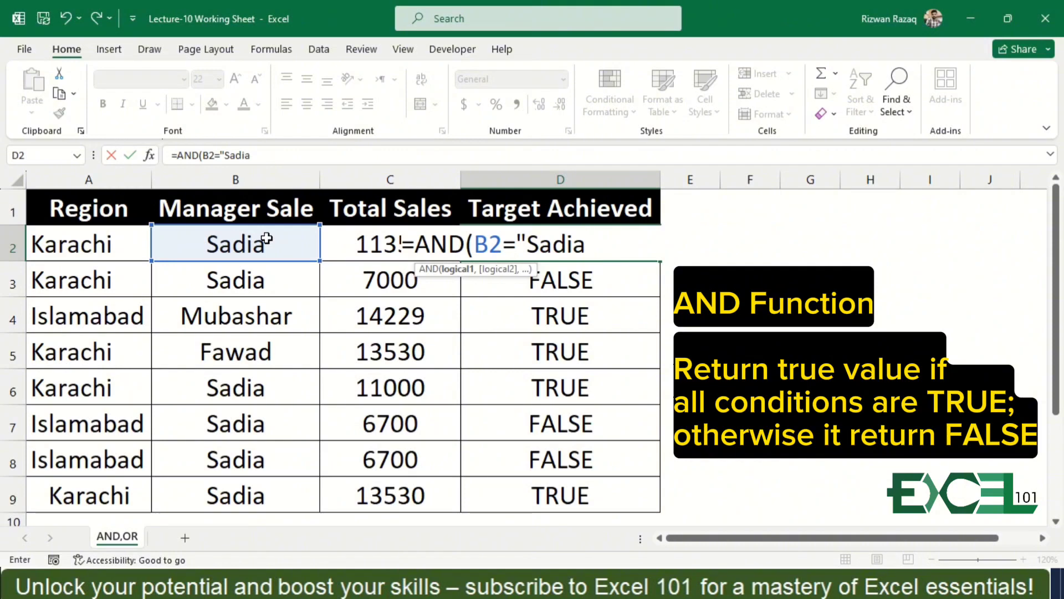
type("\",")
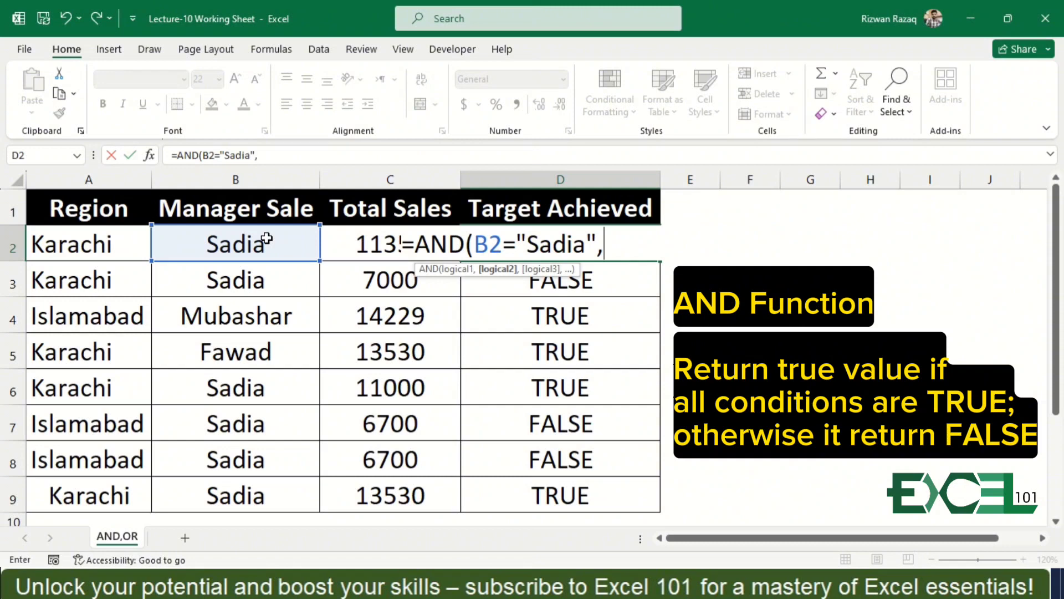
Add C2>=10000 as the second condition of D2's AND formula and fill the formula down to row 9.
left_click(379, 197)
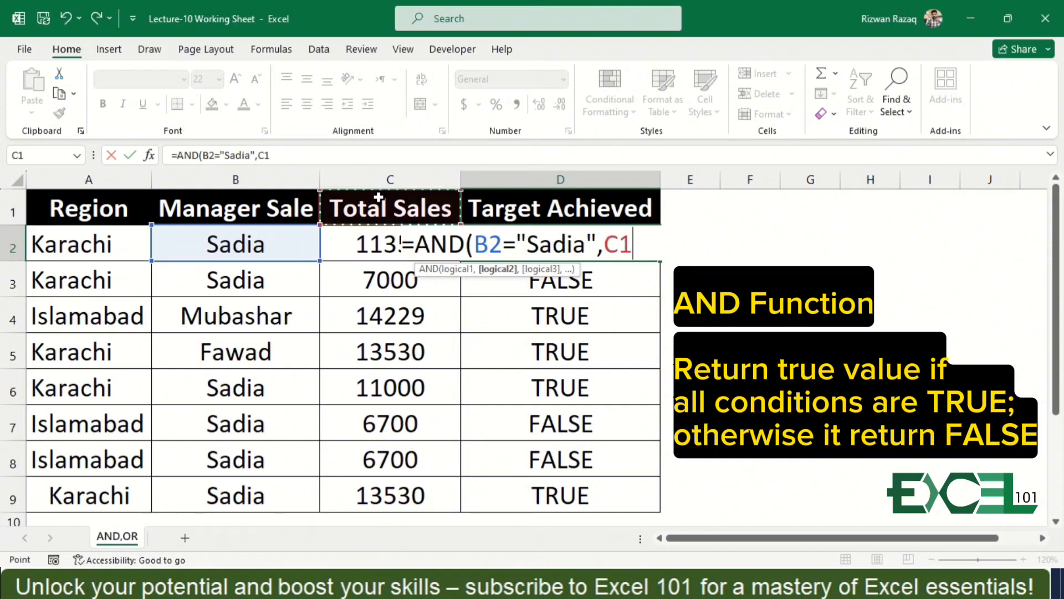
key("Down")
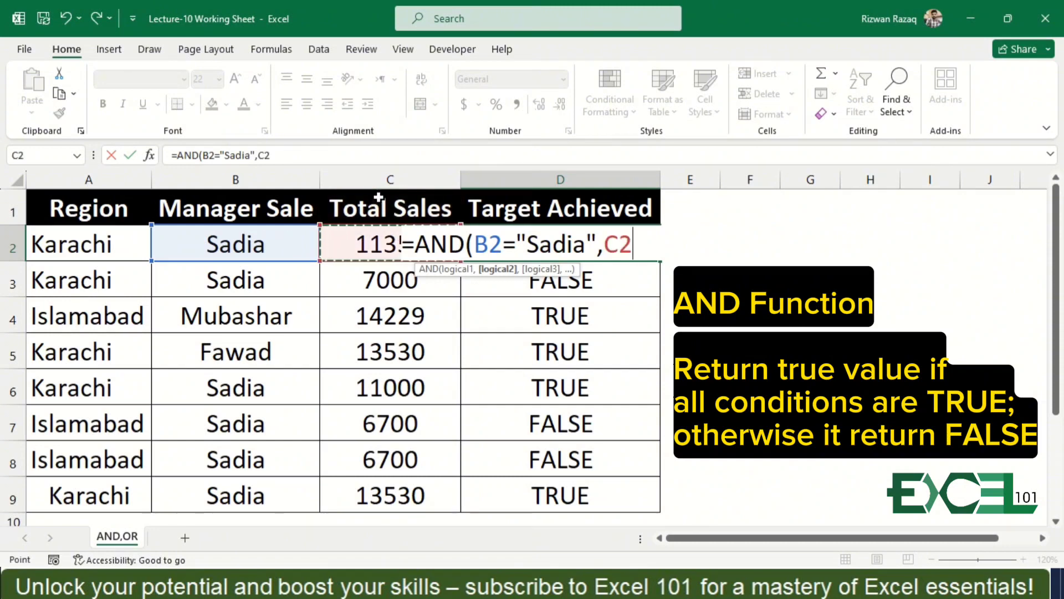
type("=")
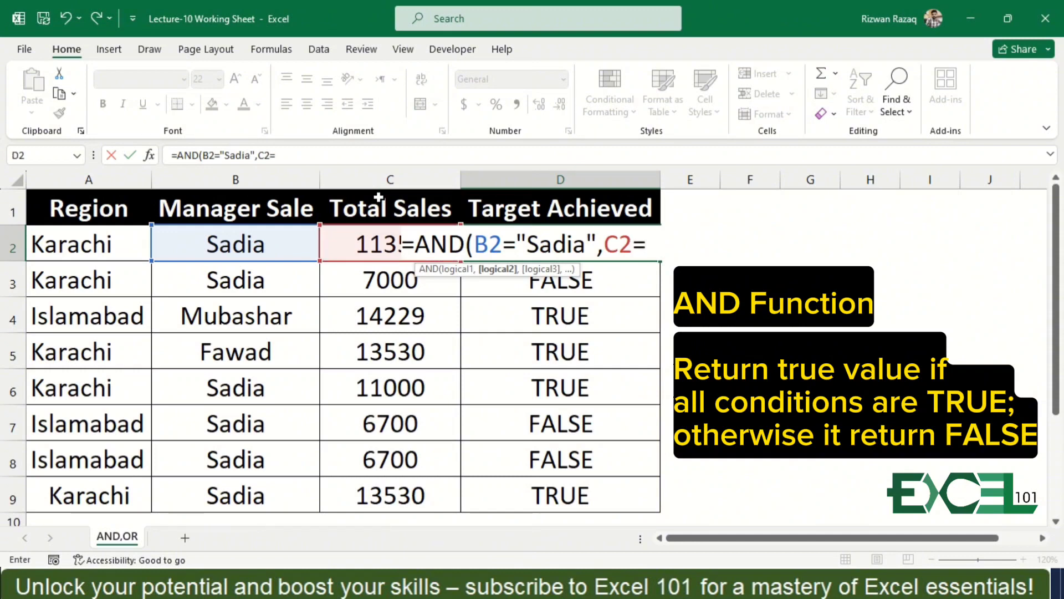
type(">10000")
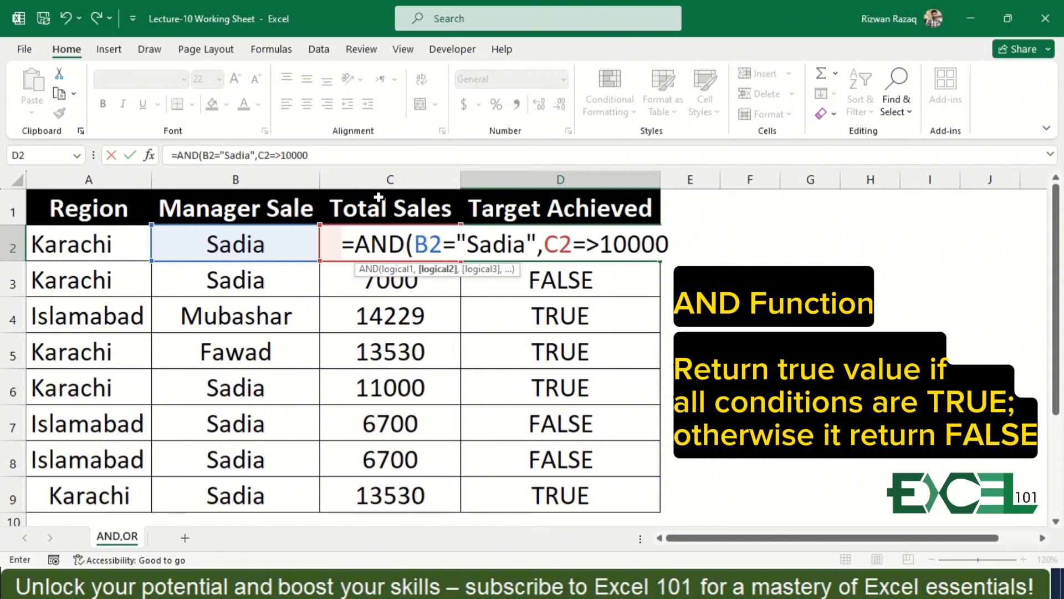
type(")")
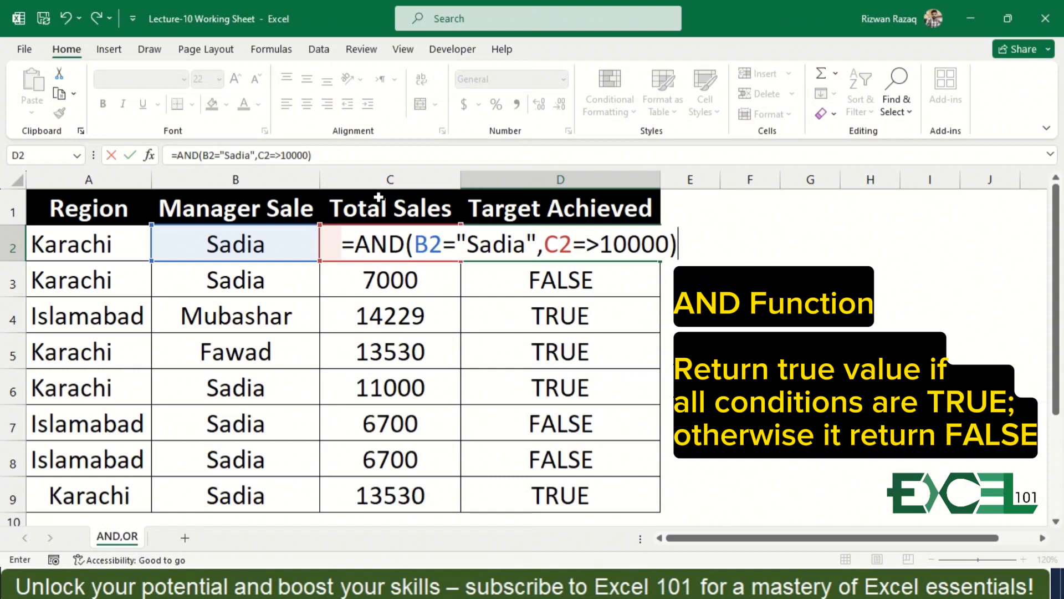
key("Return")
key("Return")
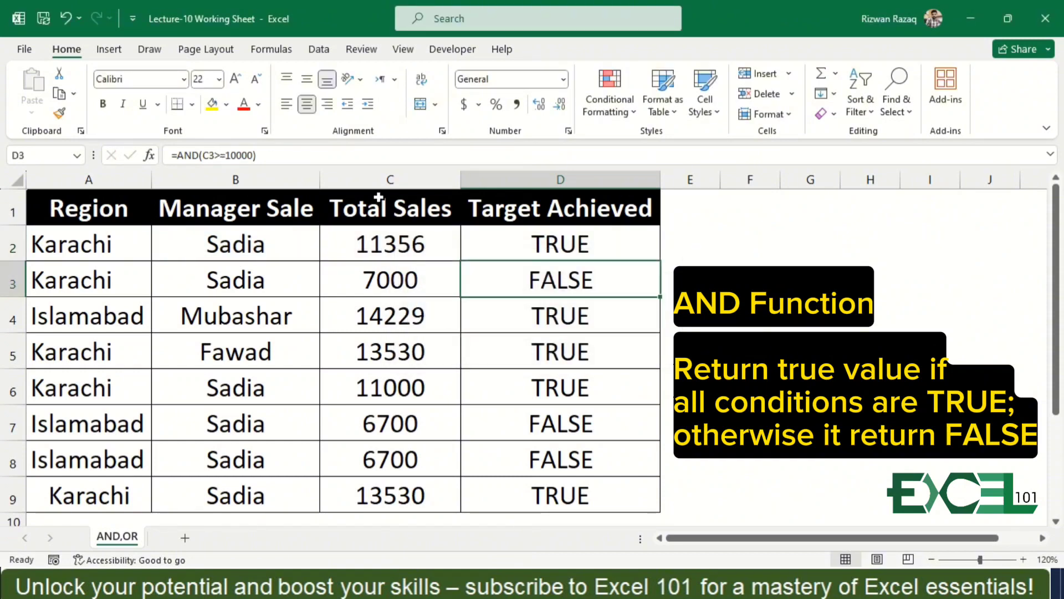
key("Up")
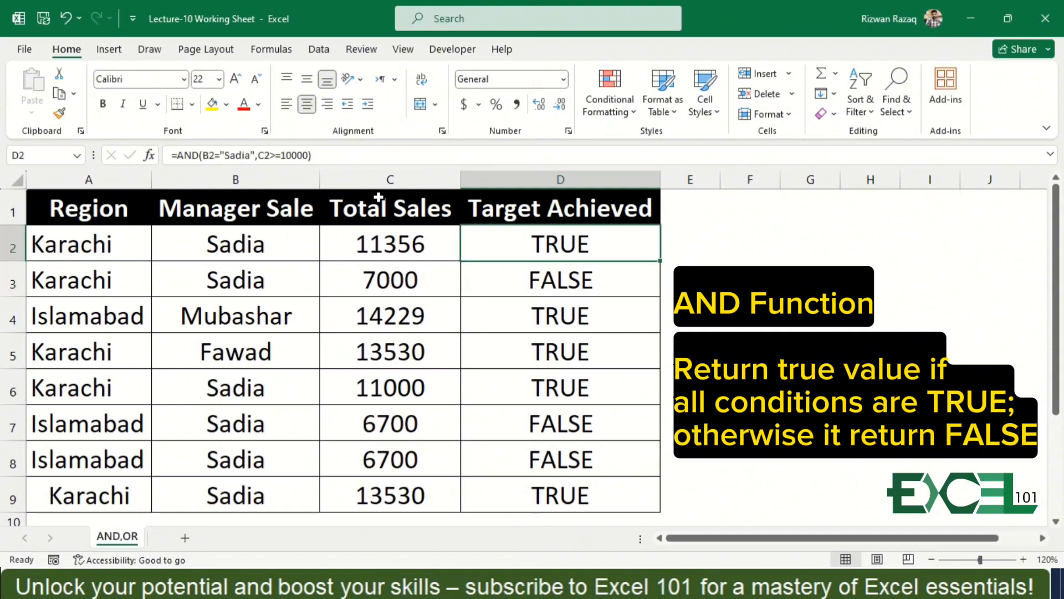
double_click(660, 261)
Review the two-condition formula and its results down the Target Achieved column.
key("Down")
key("Down")
key("Down")
key("Down")
key("Down")
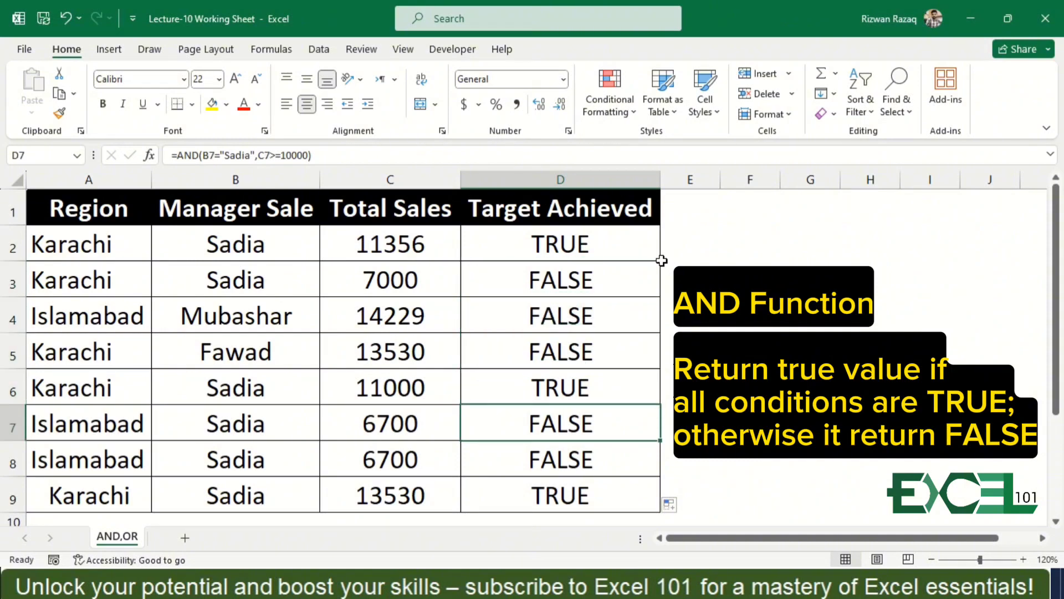
key("Up")
key("Up")
key("Up")
key("Up")
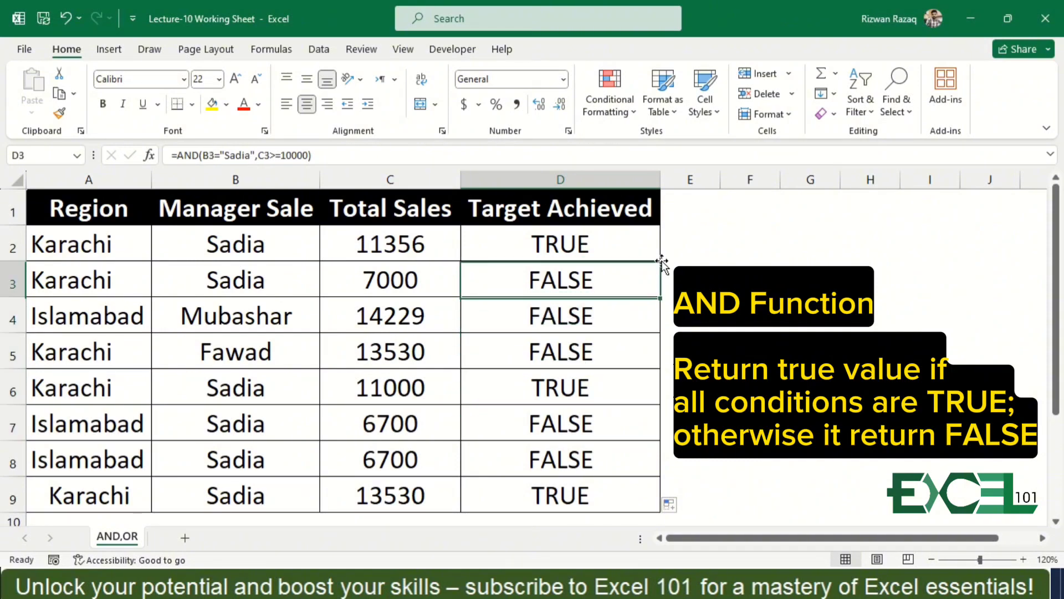
key("Down")
key("Down")
key("Up")
key("Up")
Compare the manager and total sales in rows 3 and 4 against both conditions of the AND formula.
key("Left")
key("Left")
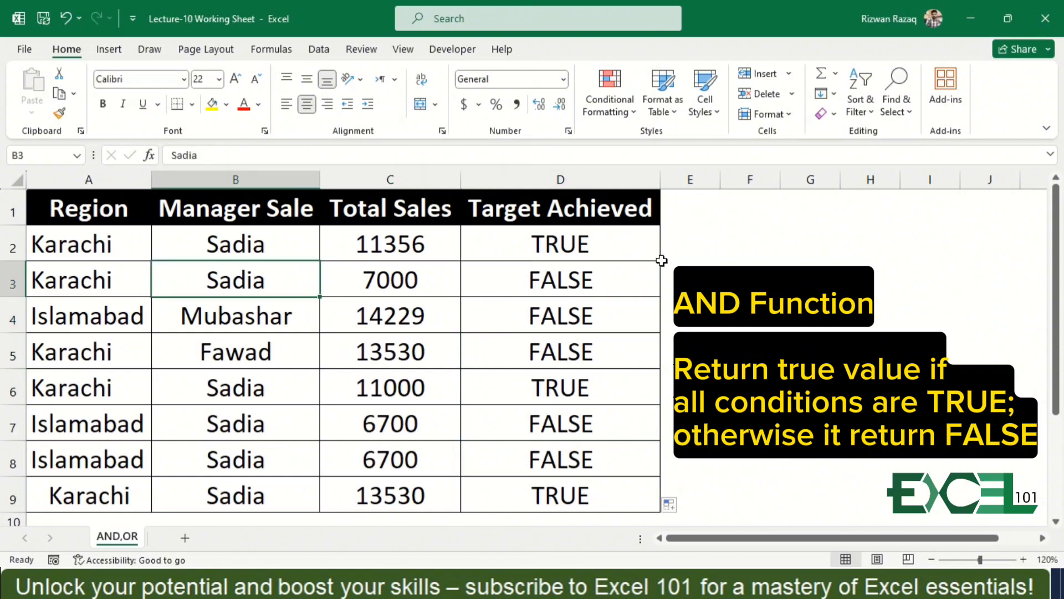
key("Right")
key("Right")
key("Left")
key("Left")
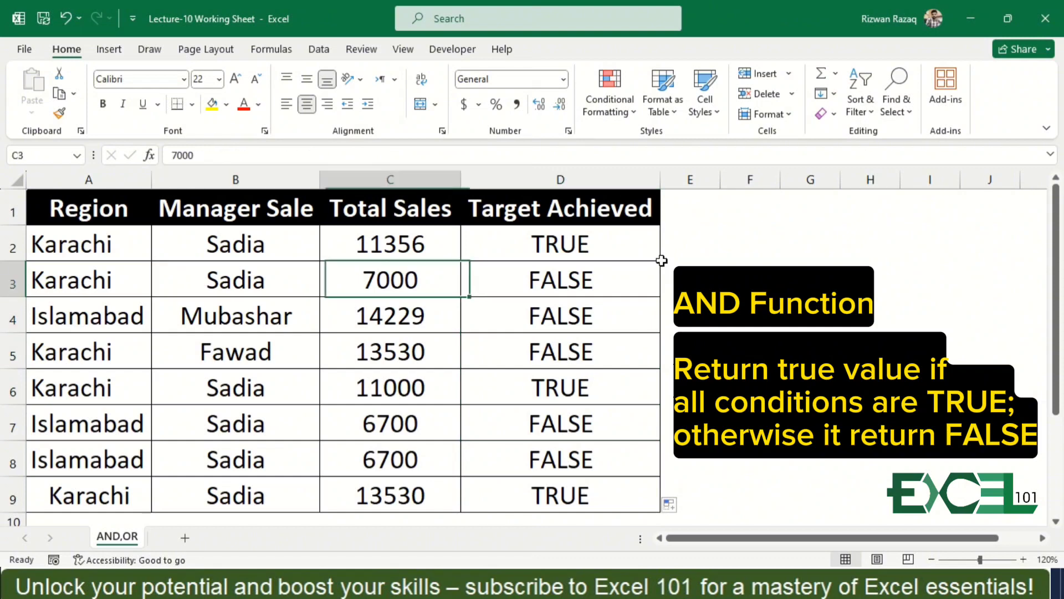
key("Right")
key("Left")
key("Left")
key("Right")
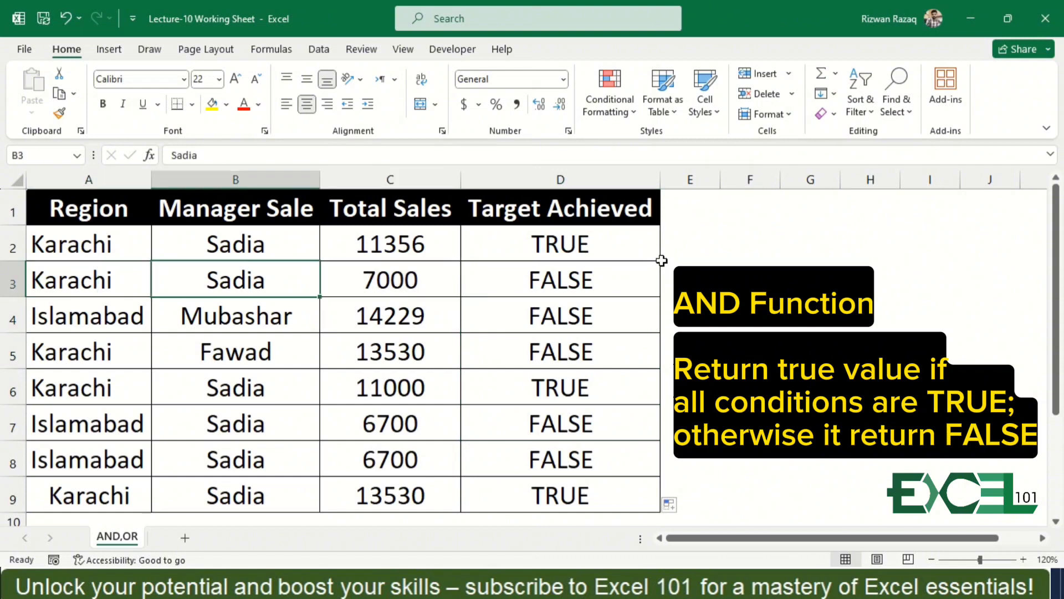
key("Right")
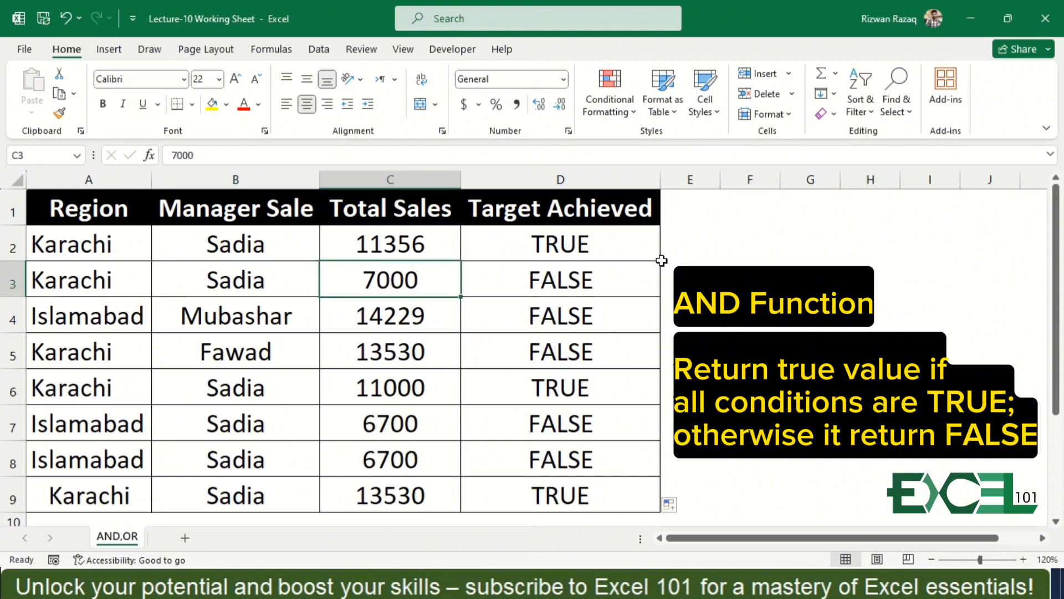
key("Down")
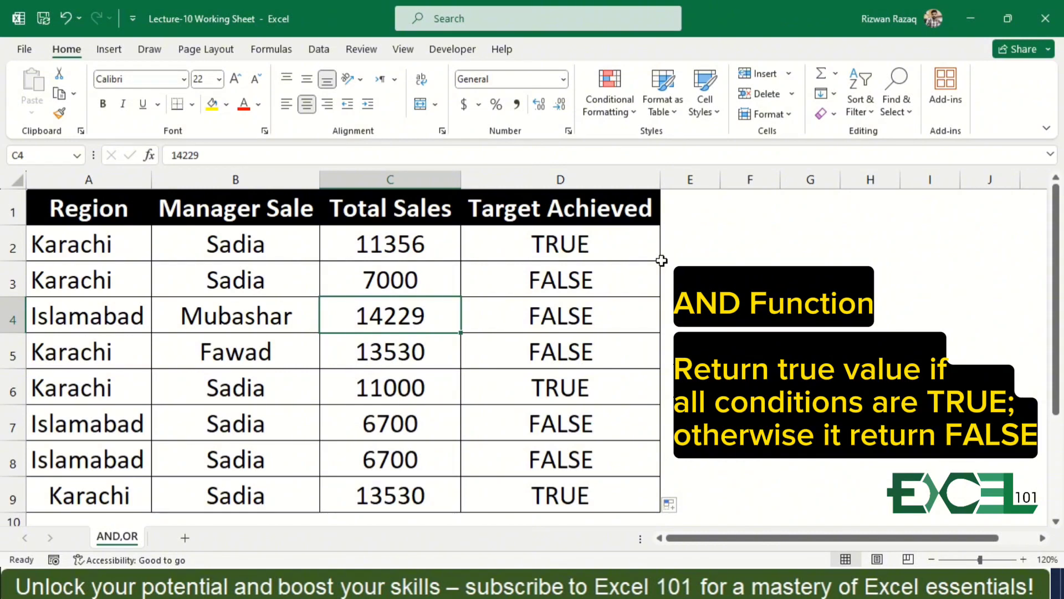
key("Left")
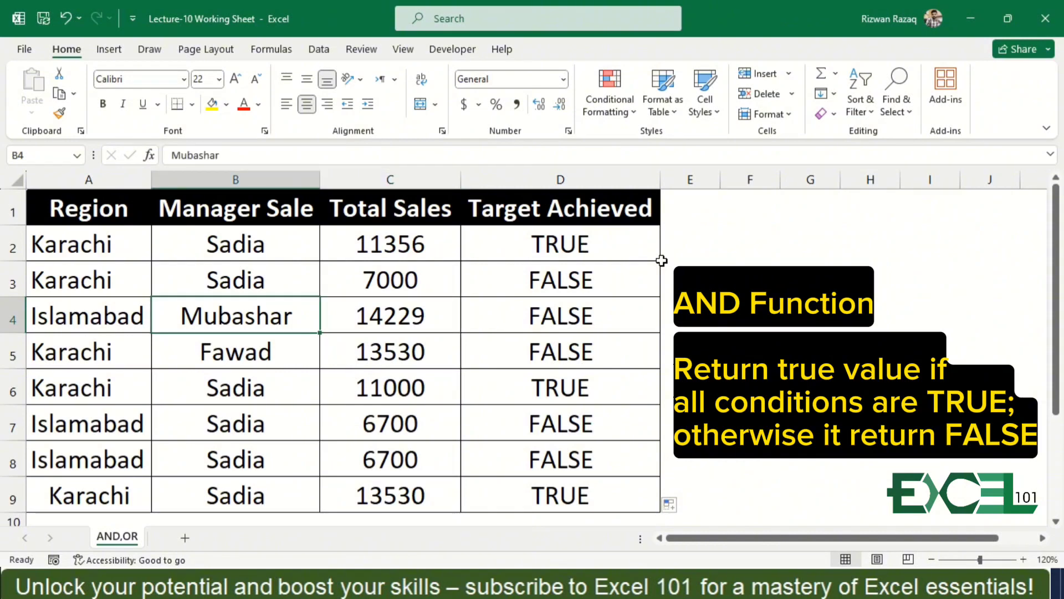
Highlight the manager and total sales cells B6:C6 with a yellow fill.
key("Down")
key("Down")
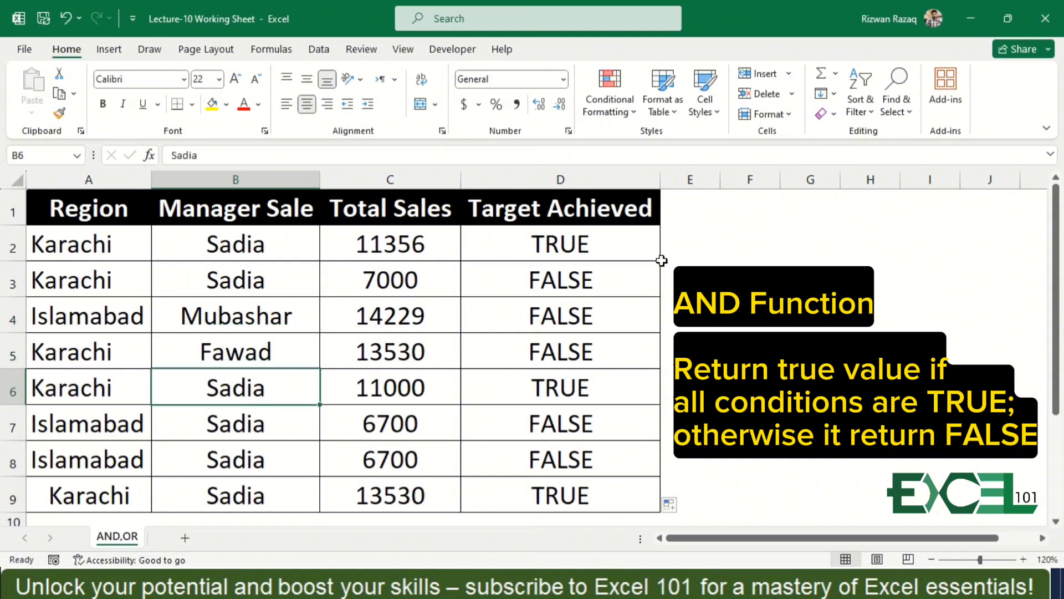
key("shift+Right")
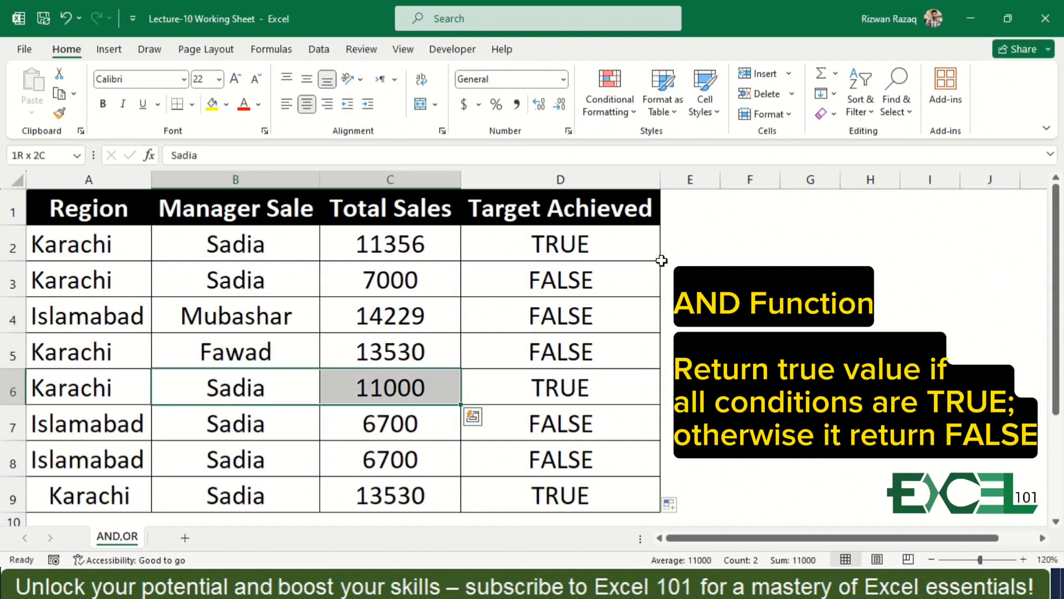
left_click(210, 105)
Highlight the manager and total sales cells B9:C9 with a yellow fill.
key("Down")
key("Down")
key("Down")
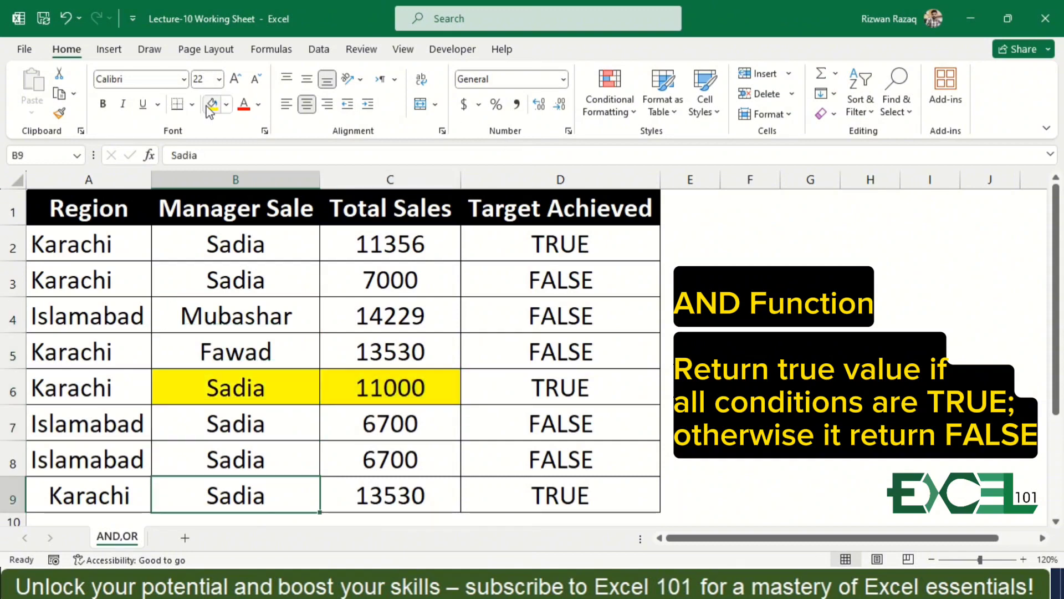
key("shift+Right")
left_click(211, 104)
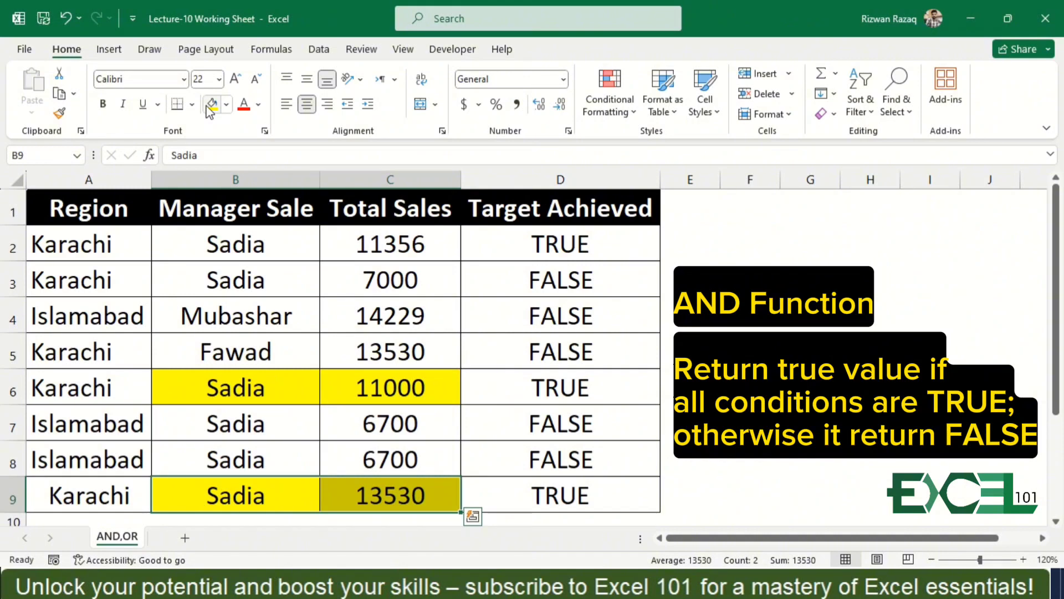
Examine the function arguments of the AND formula in D2, leaving both conditions as they are.
key("ctrl+Up")
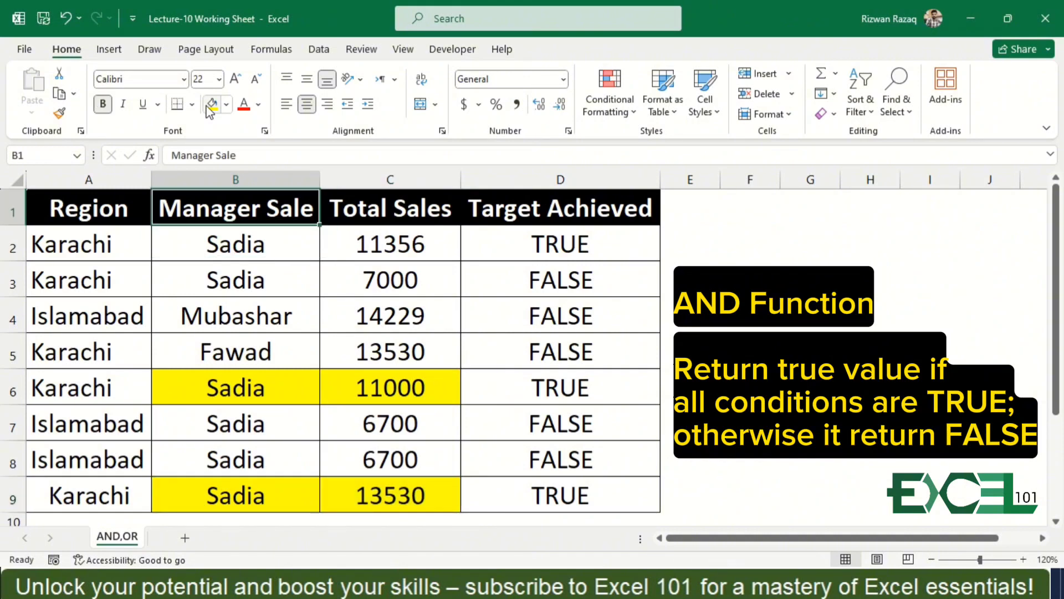
key("Down")
key("Right")
key("Right")
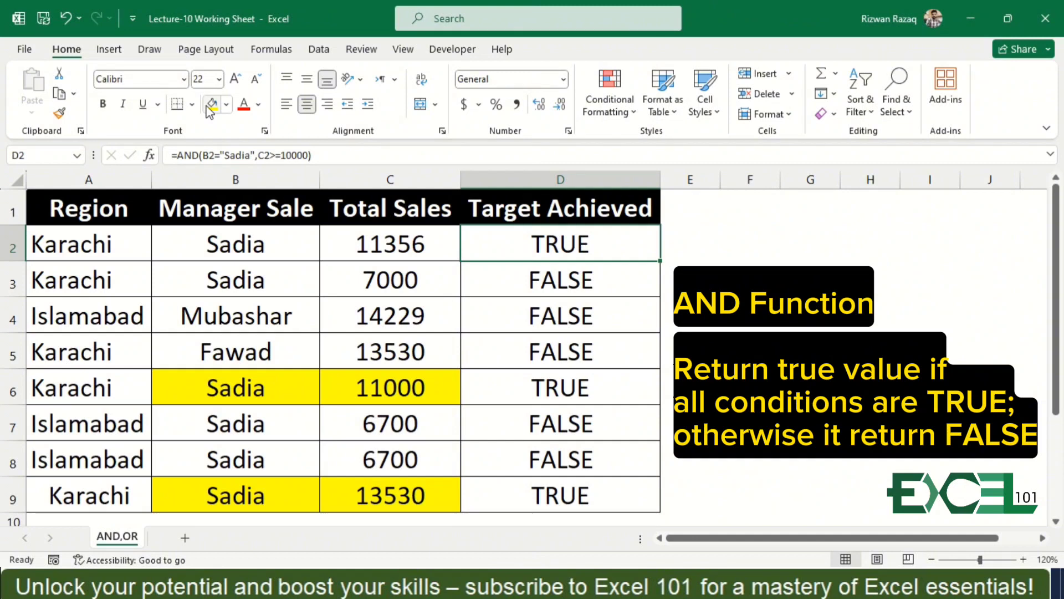
left_click(150, 156)
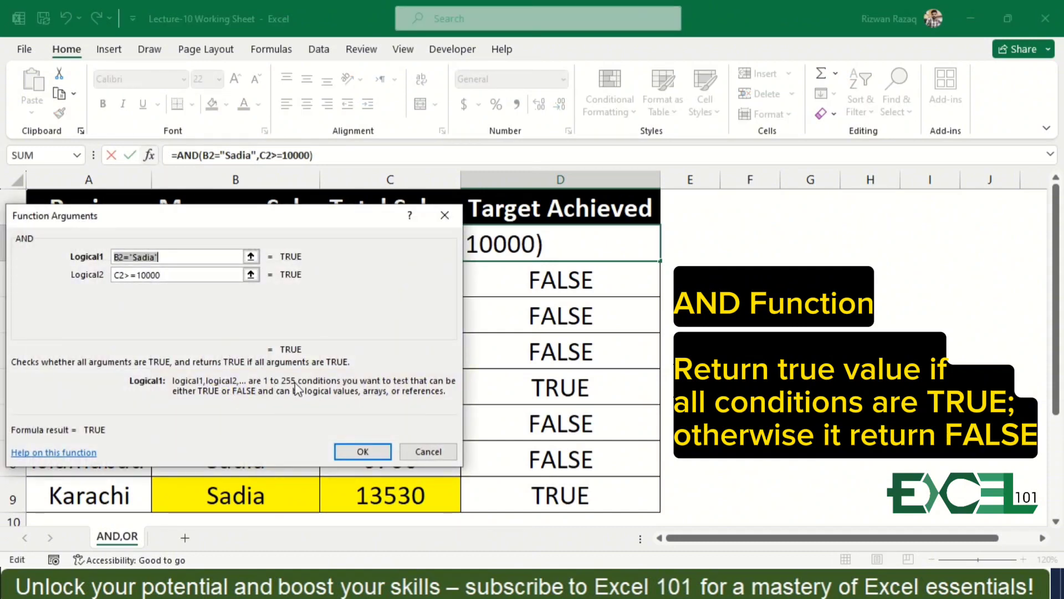
left_click(364, 452)
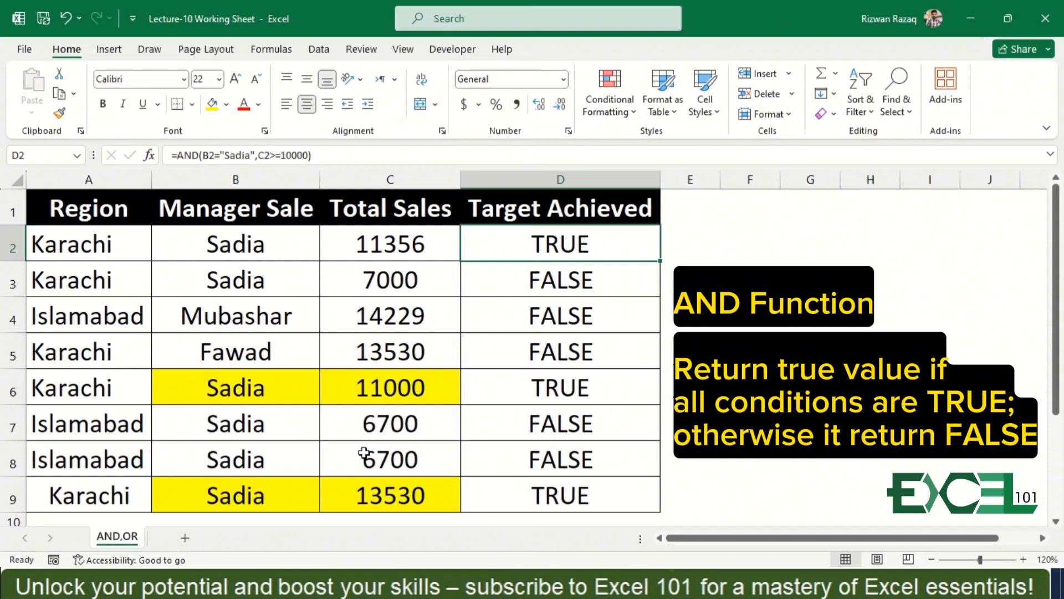
Wrap the AND formula in D2 in an IF function, using the AND test as its logical test.
key("F2")
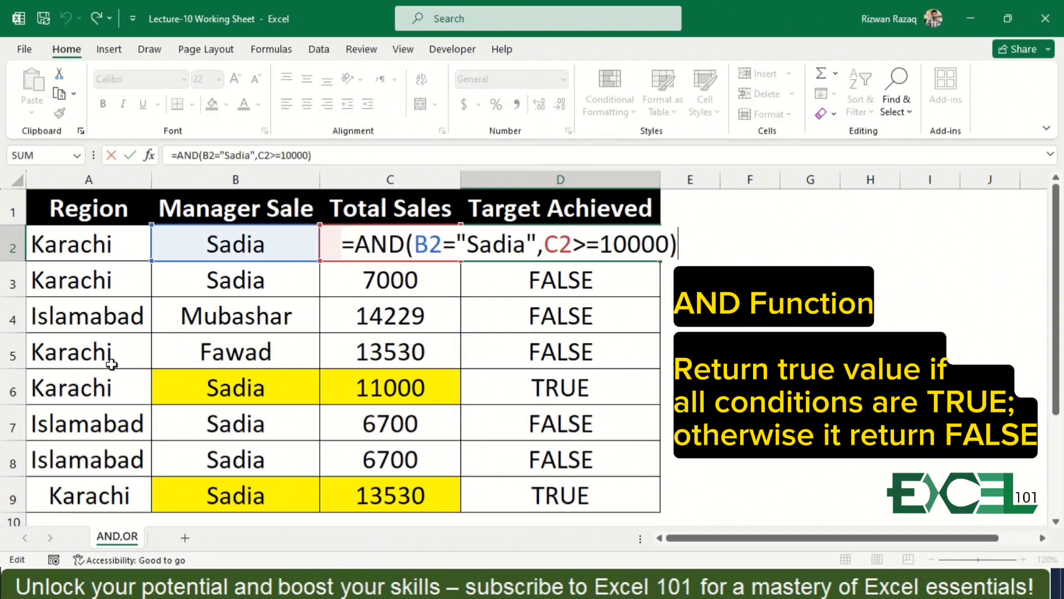
left_click(179, 154)
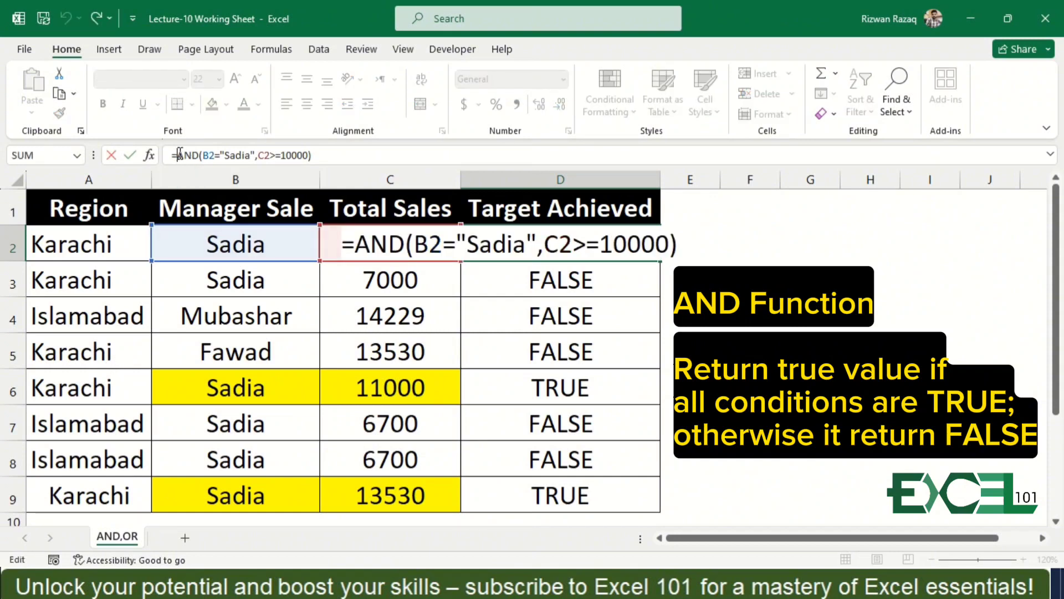
type("if")
key("Tab")
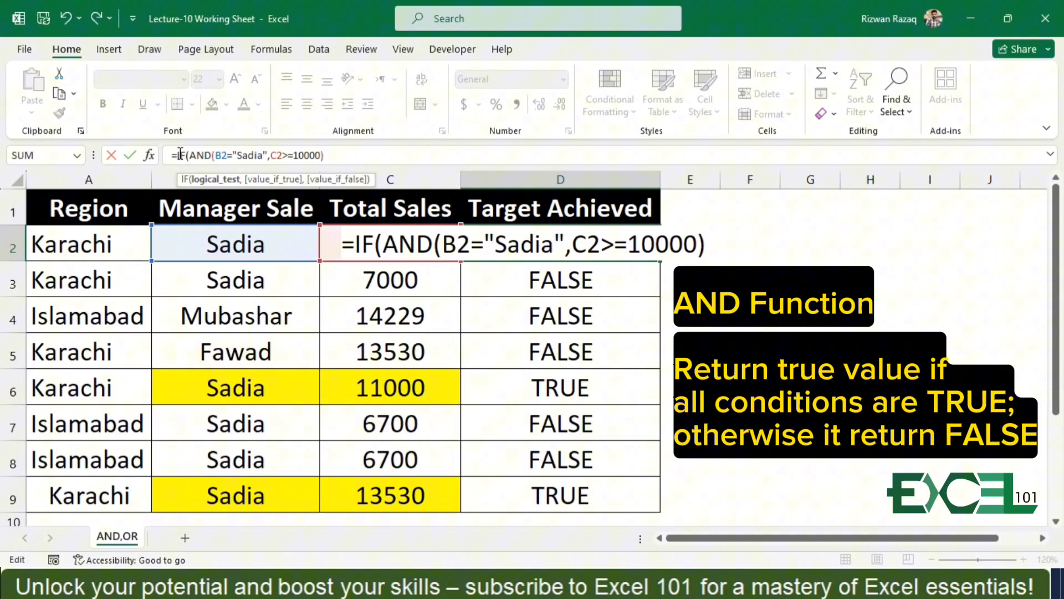
left_click(341, 148)
type(",")
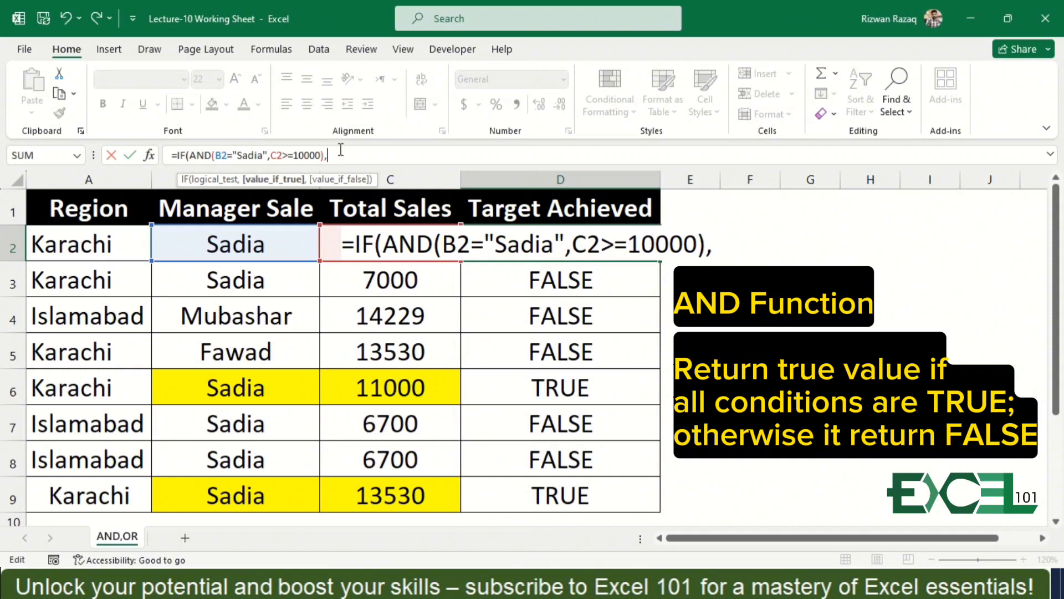
type("\"")
type("Achieved")
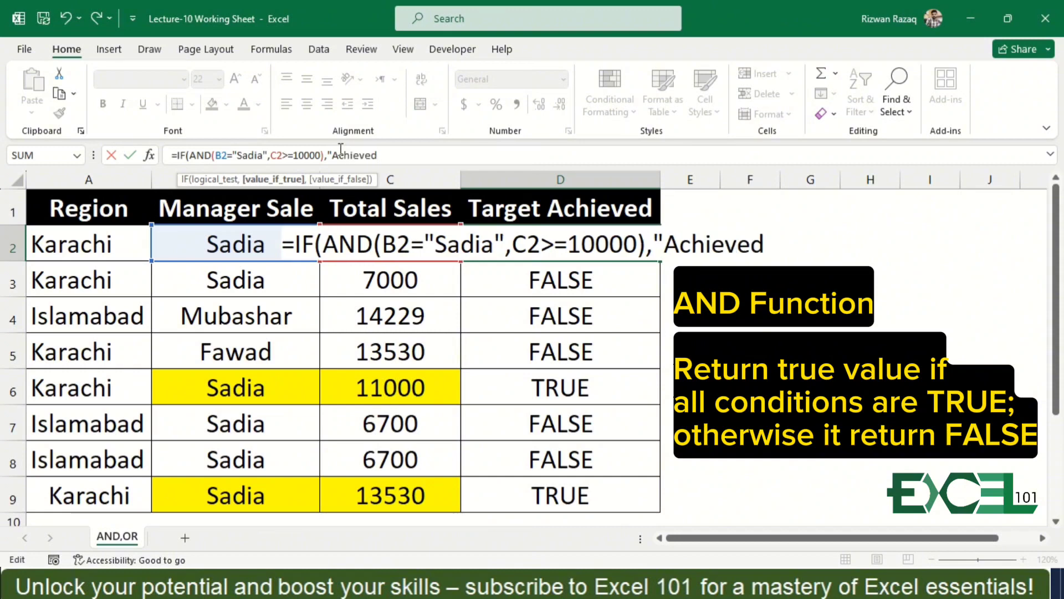
type("\",")
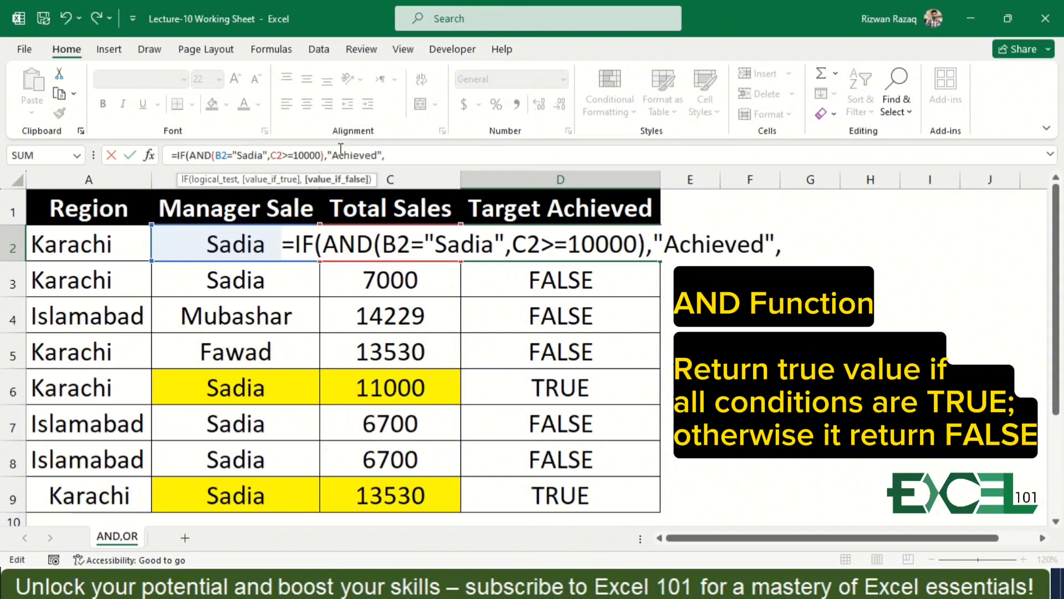
type("\"NA")
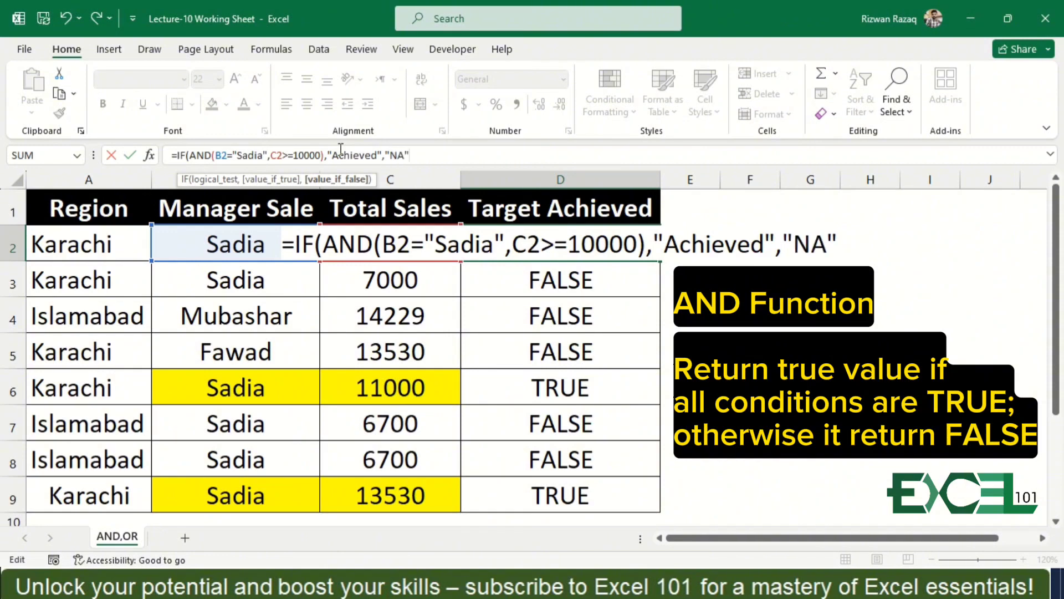
type("\")")
Complete the IF formula with "Achieved" for true and "NA" for false, and fill it down from D2 through D9.
key("ctrl+Return")
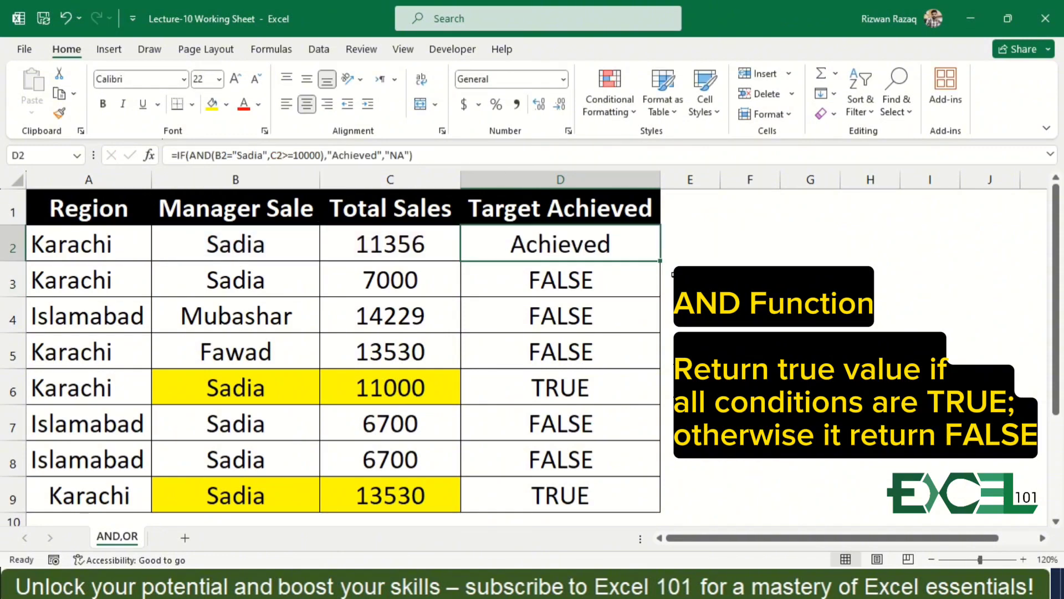
double_click(660, 260)
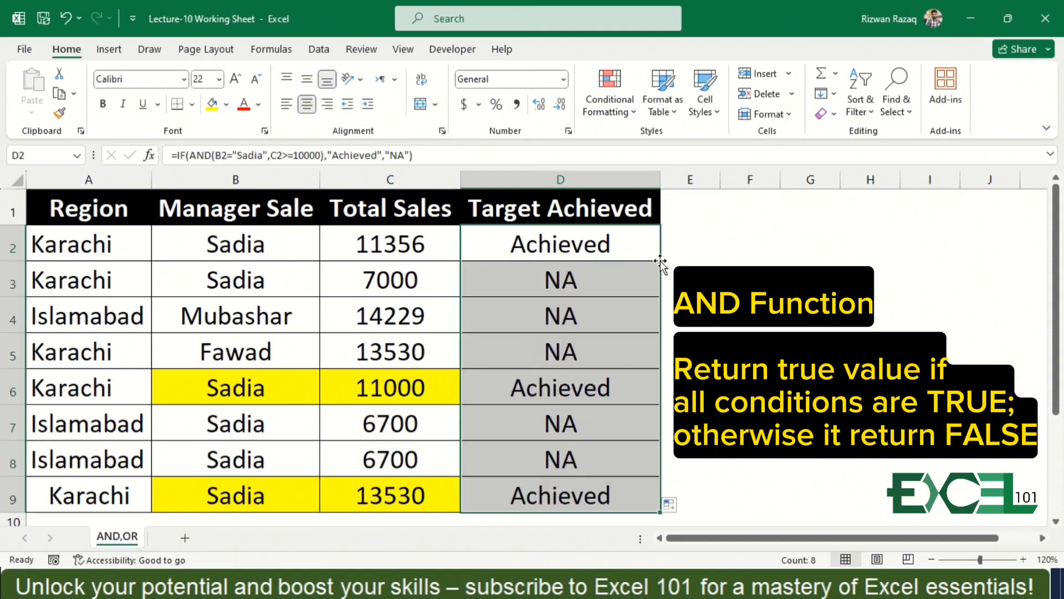
Review the combined IF and AND formula and its results down the Target Achieved column.
key("Down")
key("Down")
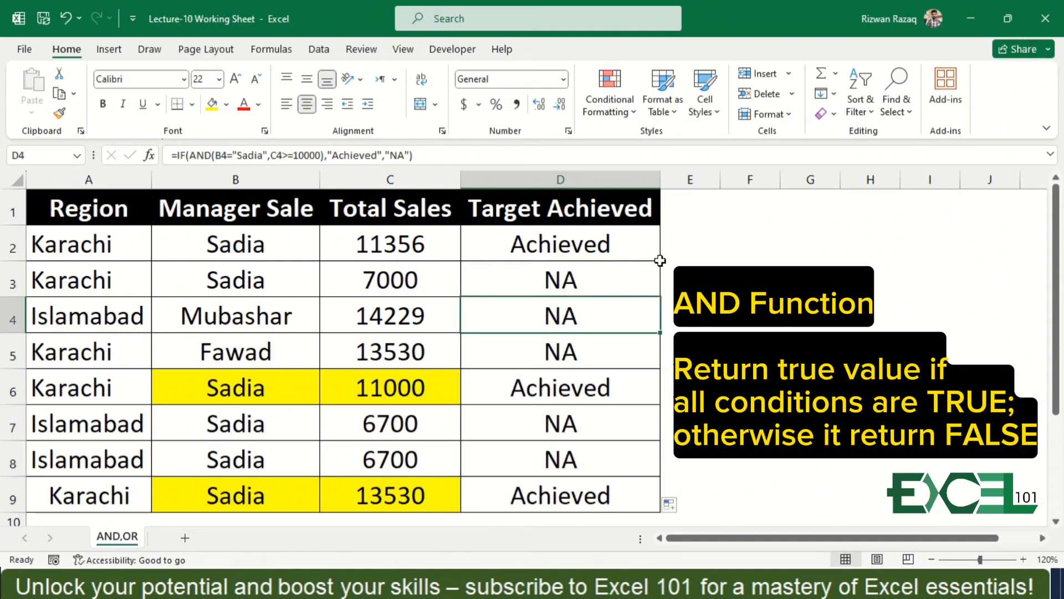
key("Up")
key("Up")
key("Down")
key("Down")
key("Down")
key("Down")
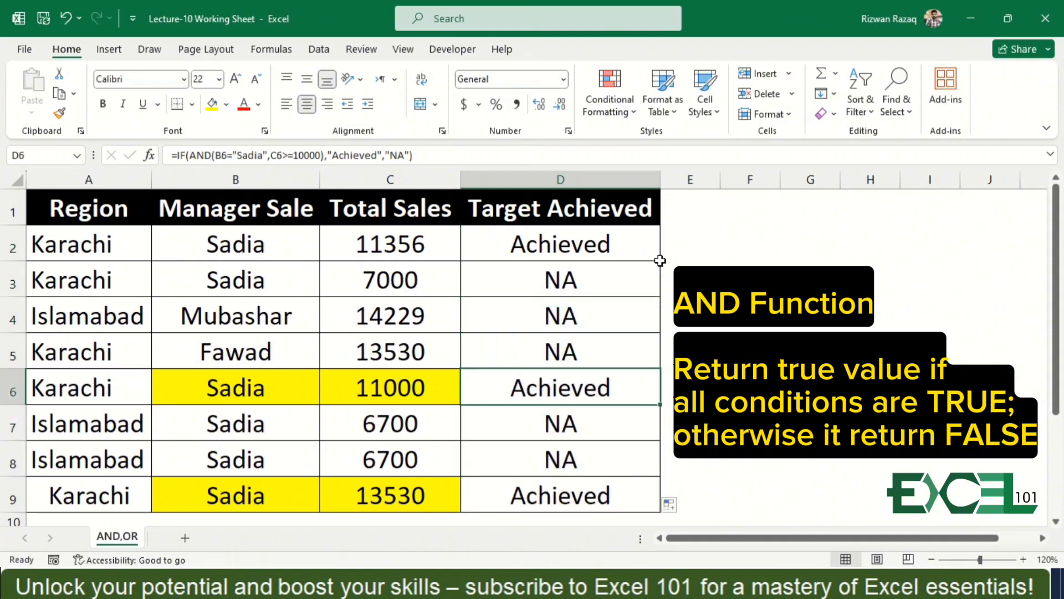
key("Up")
key("Up")
key("Down")
key("Down")
key("Up")
key("Up")
key("Up")
key("Up")
key("Up")
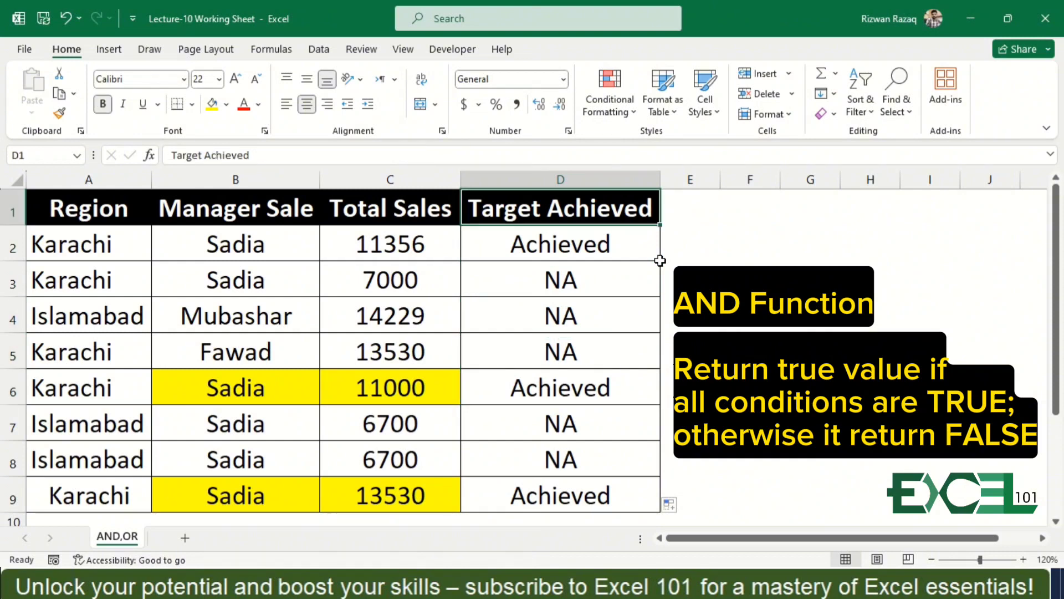
Clear the formulas from the Target Achieved cells D2:D9 and return to D2.
key("Down")
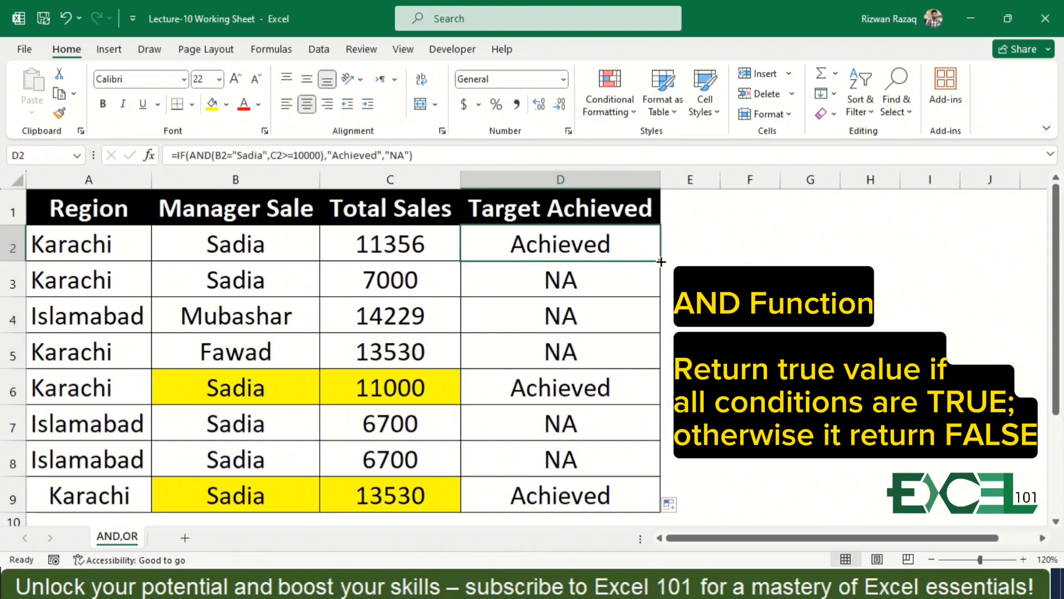
key("shift+Down")
key("shift+Down")
key("shift+Down")
key("shift+Down")
key("shift+Down")
key("shift+Down")
key("shift+Down")
key("Delete")
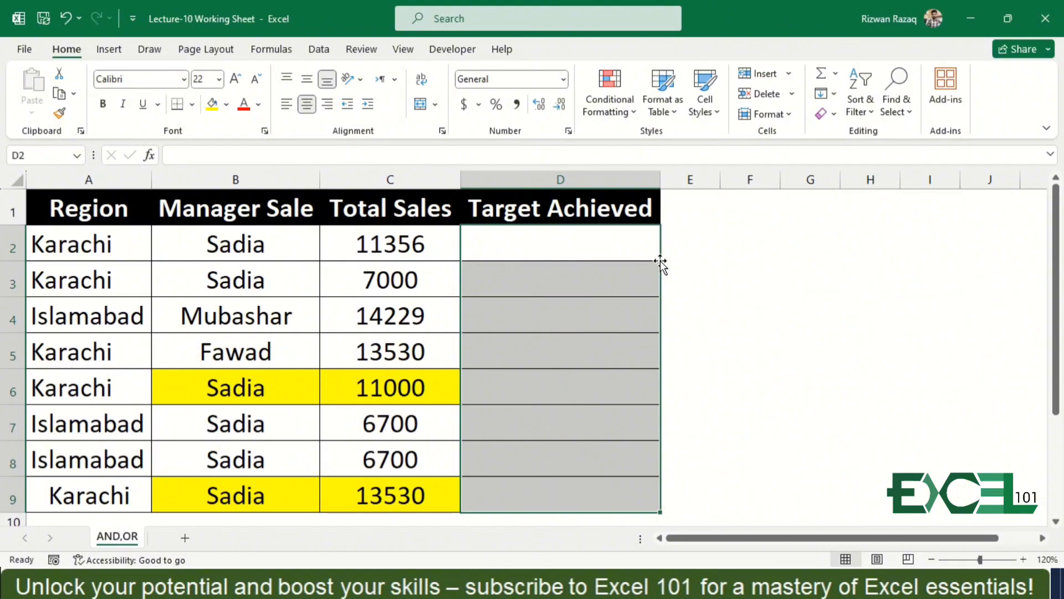
key("Up")
key("Down")
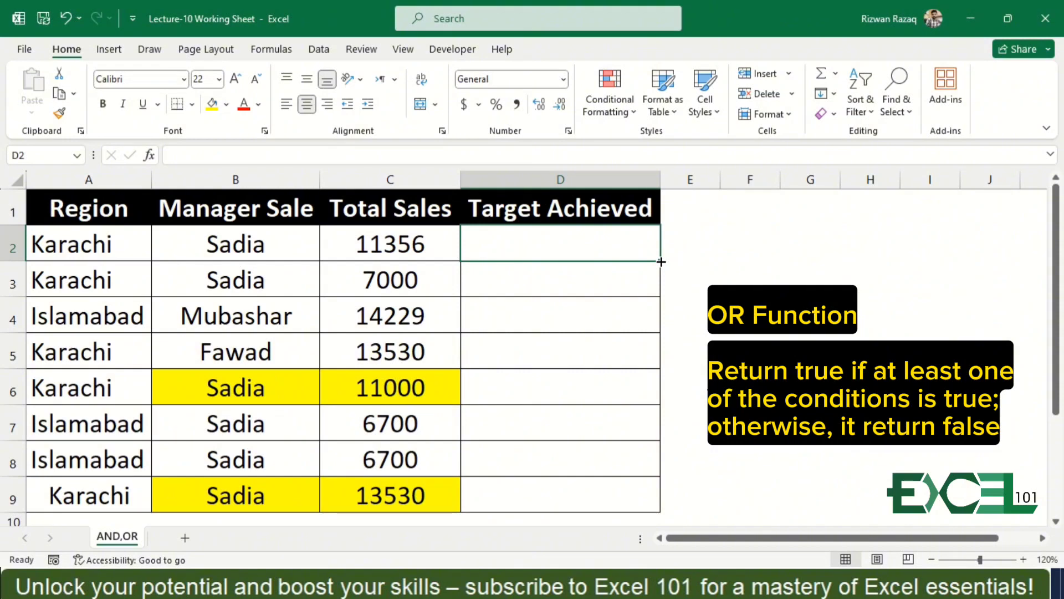
Start an OR formula in D2 whose first condition tests B2 against the manager's name from that row.
type("=or")
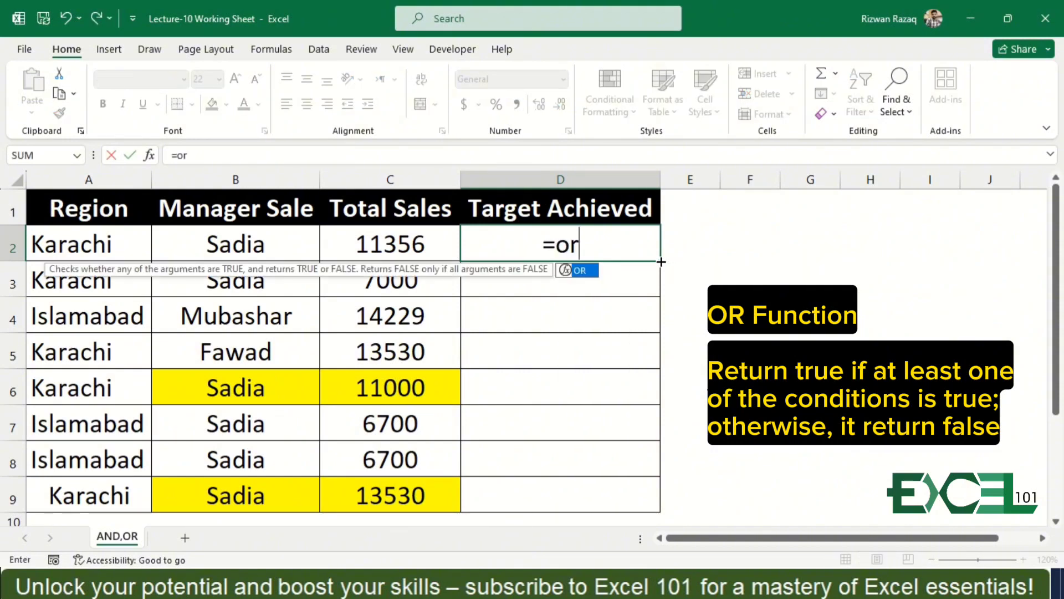
key("Tab")
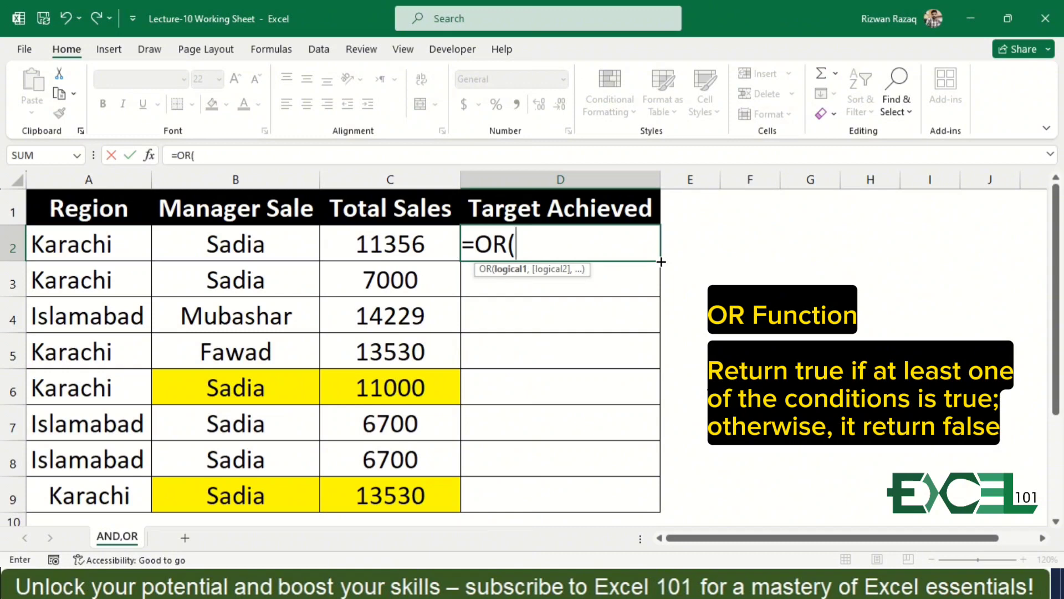
left_click(252, 244)
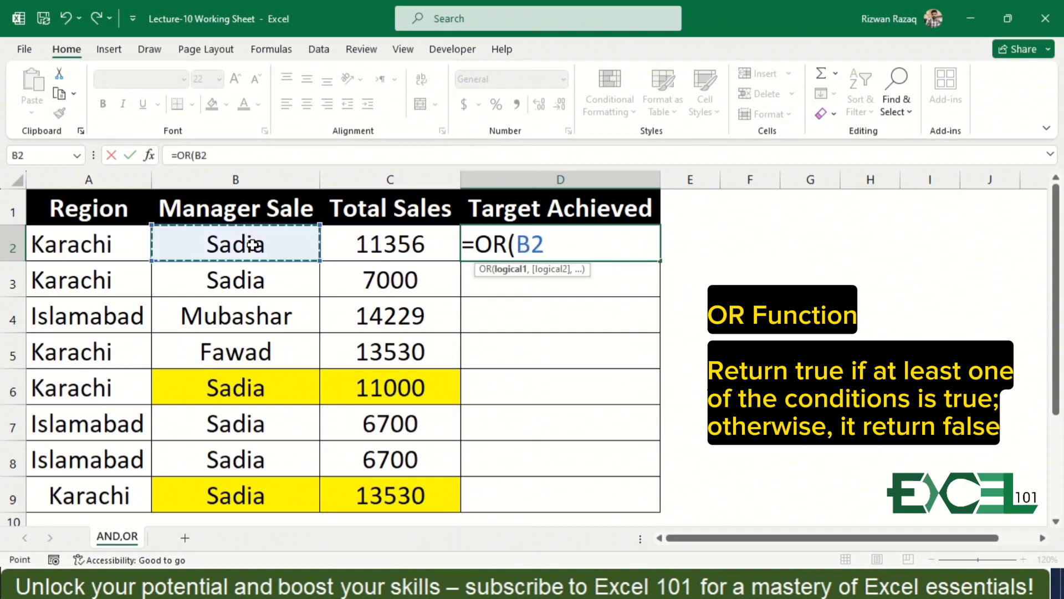
type("=\"")
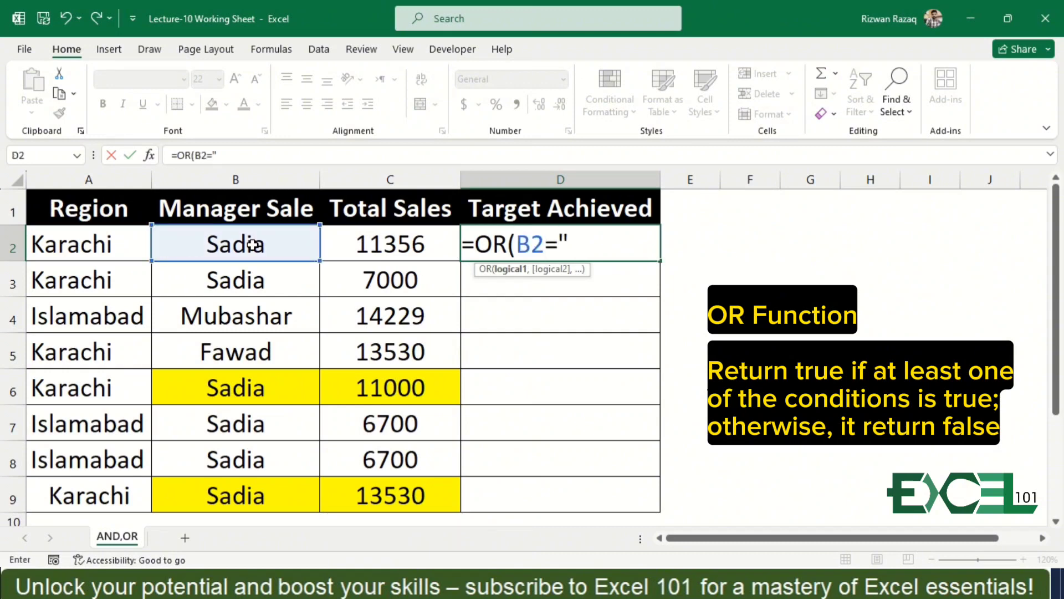
type("Sadia")
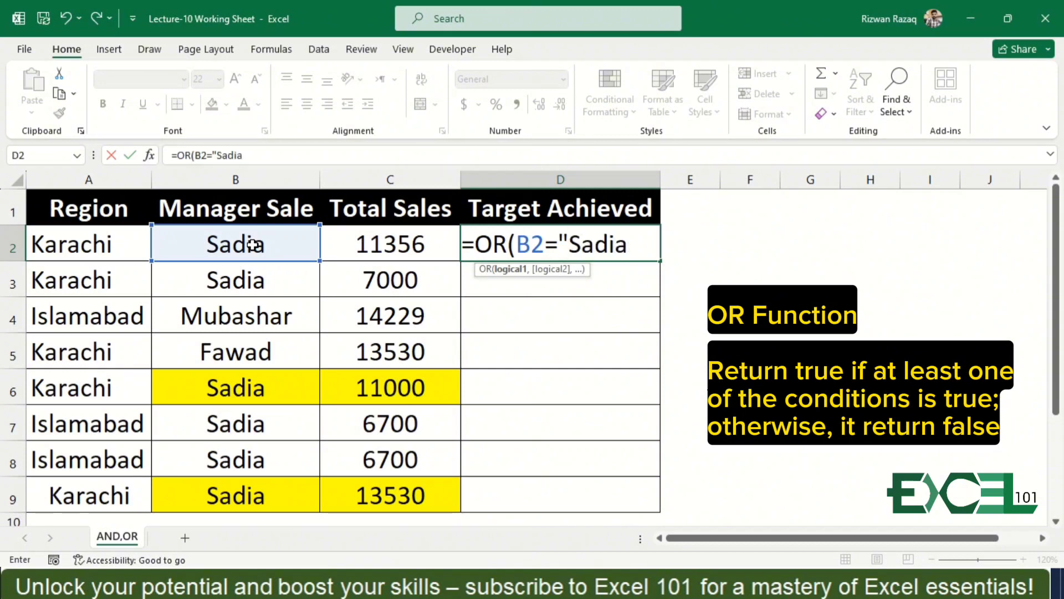
type("\",")
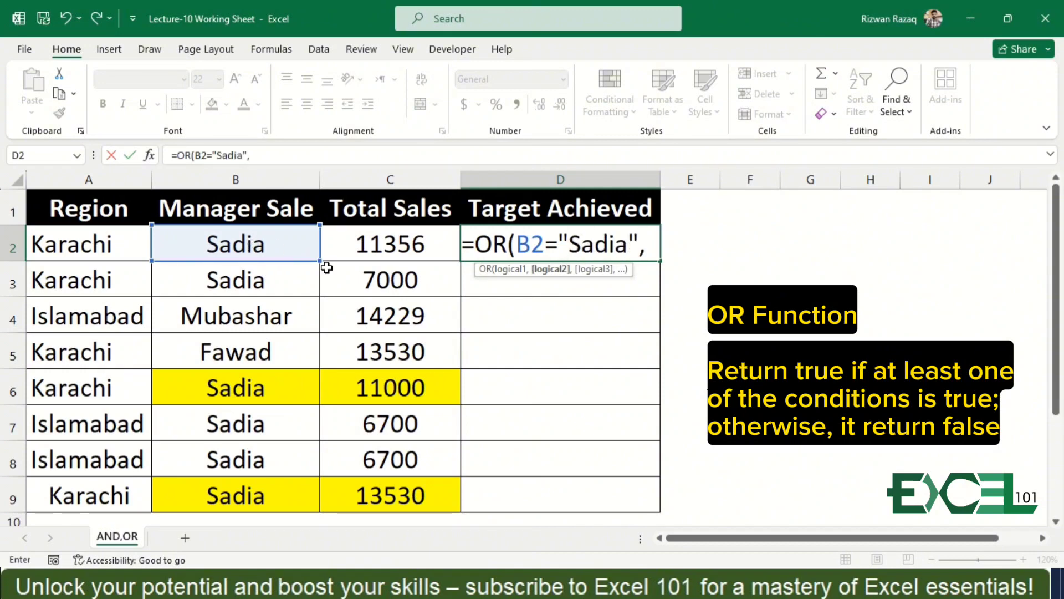
Add C2>=10000 as the second OR condition and enter the completed formula in D2.
left_click(374, 247)
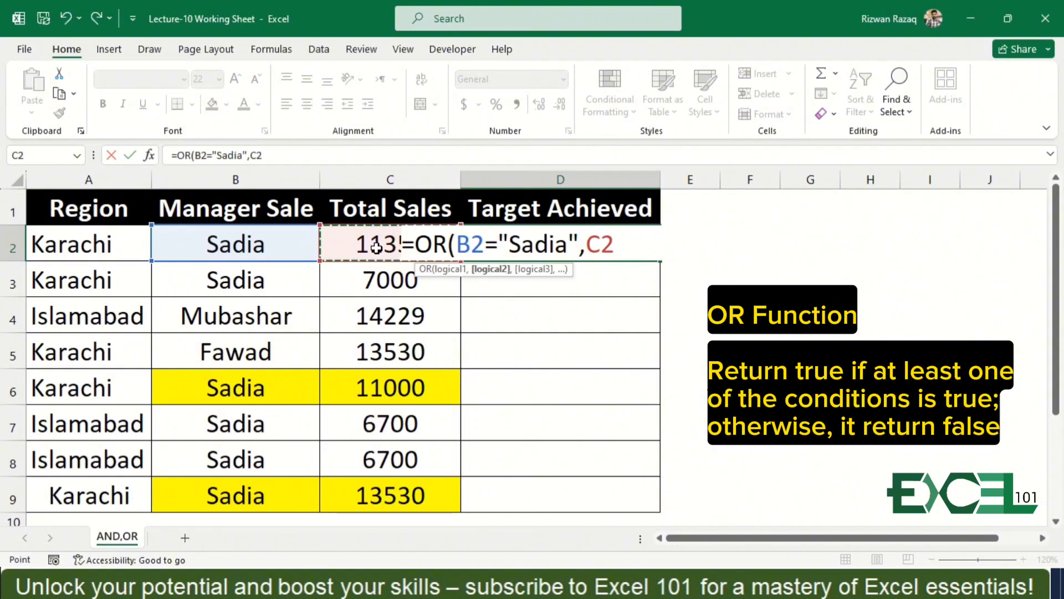
type("=")
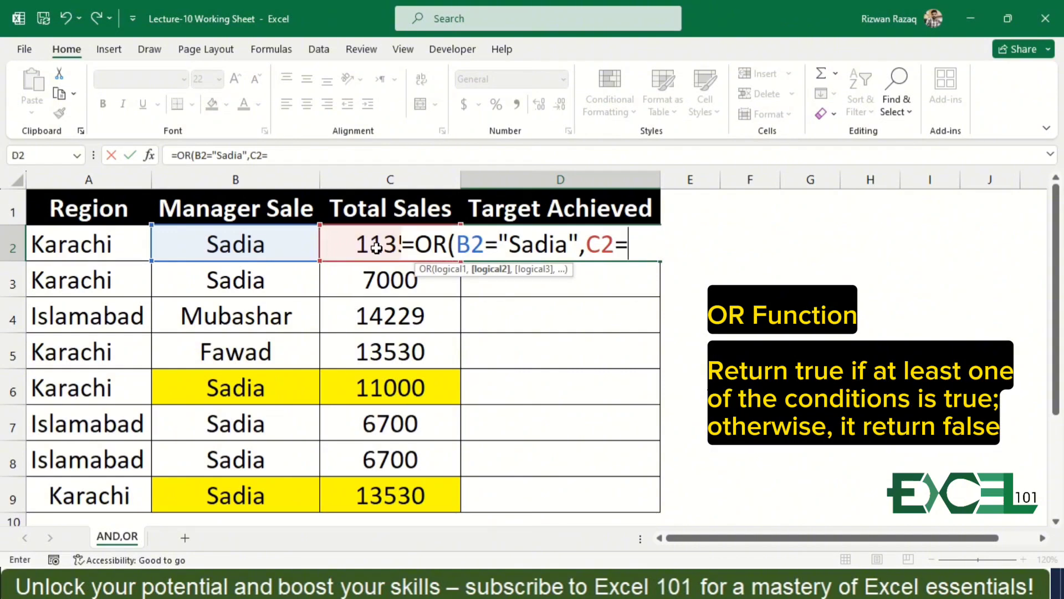
type(">1")
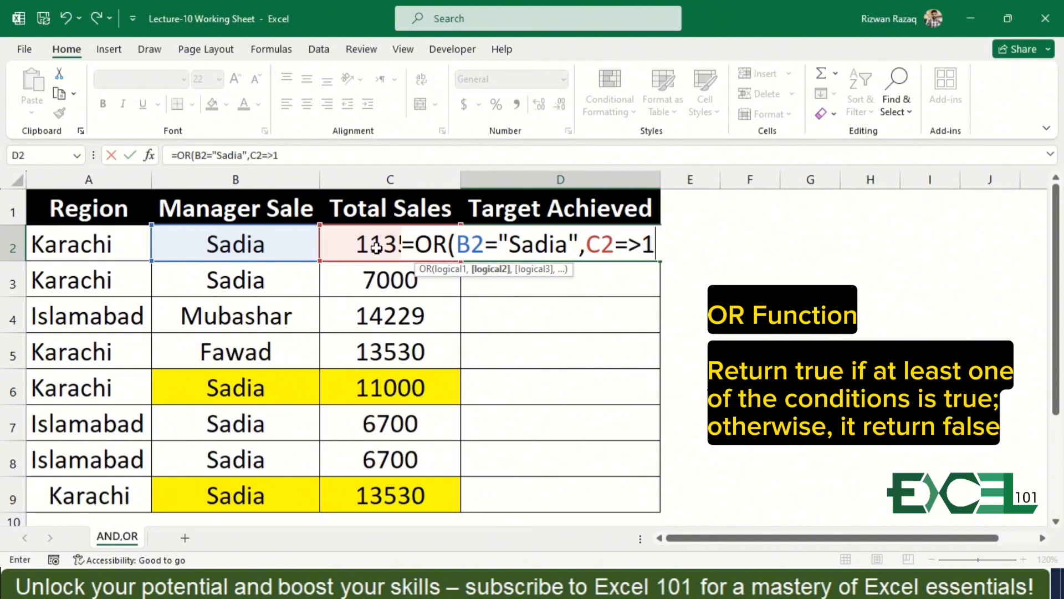
type("0000")
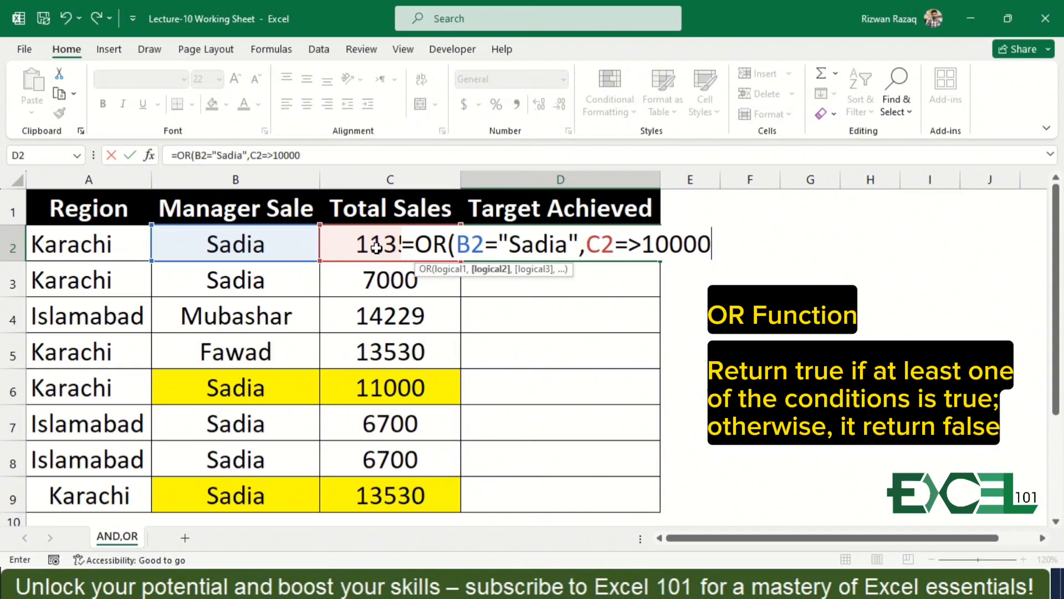
type(")")
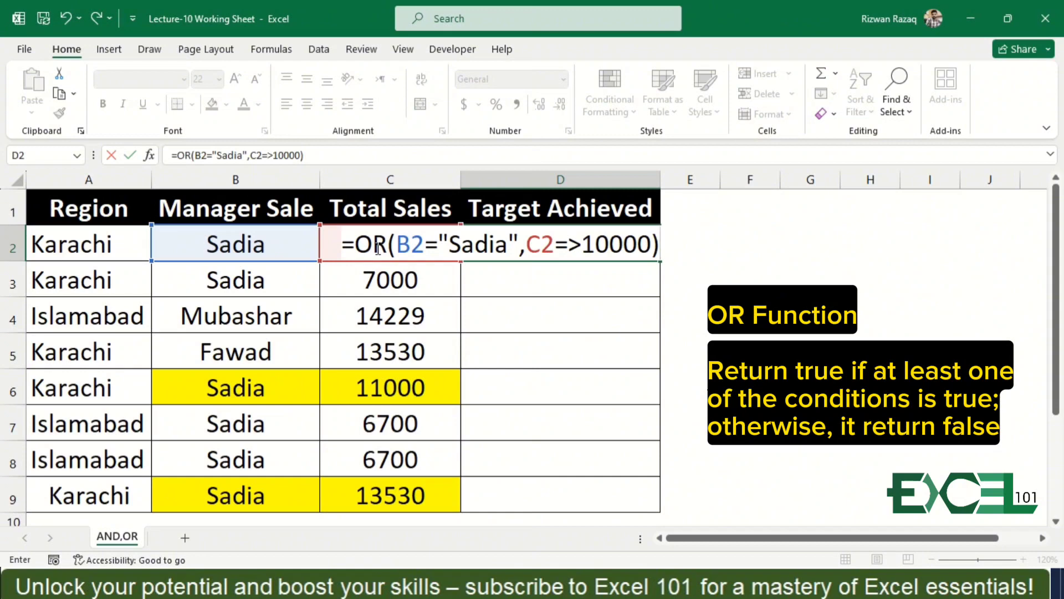
key("Return")
key("Return")
key("Up")
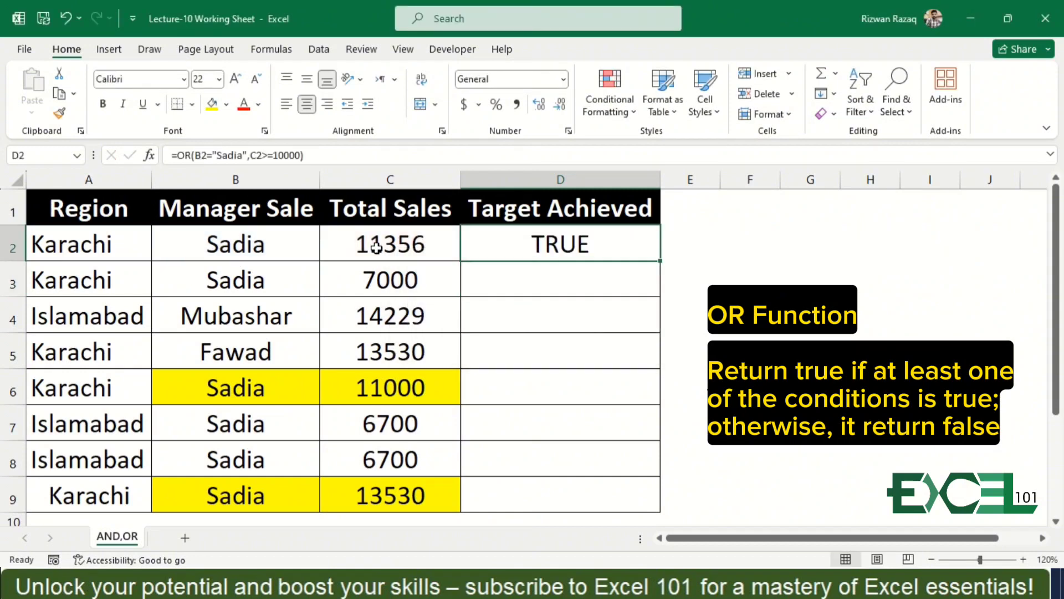
Check the OR formula's two conditions in D2 and fill it down through D9.
key("F2")
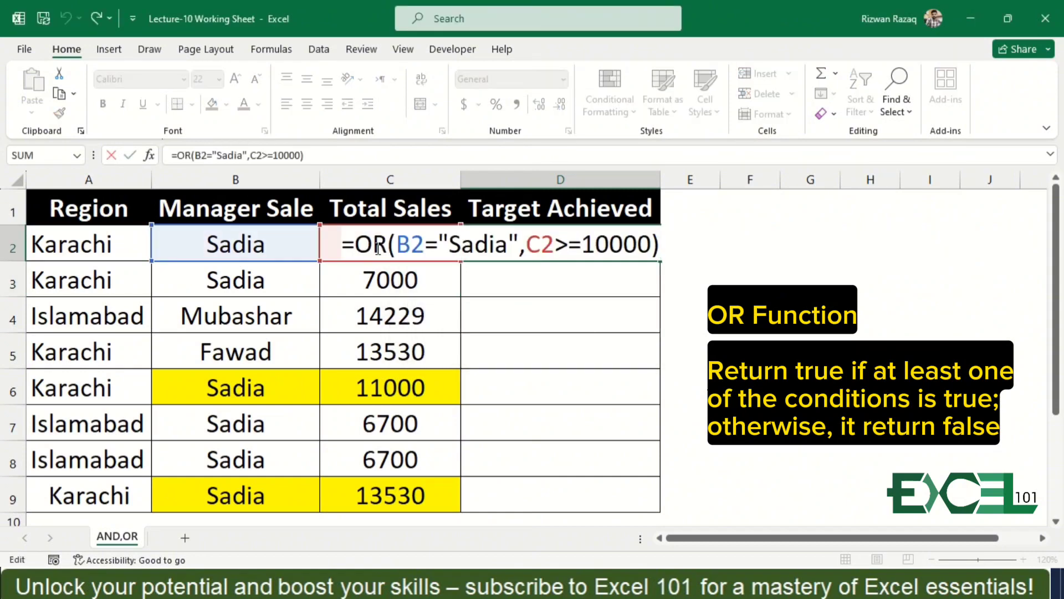
key("Return")
left_click(572, 252)
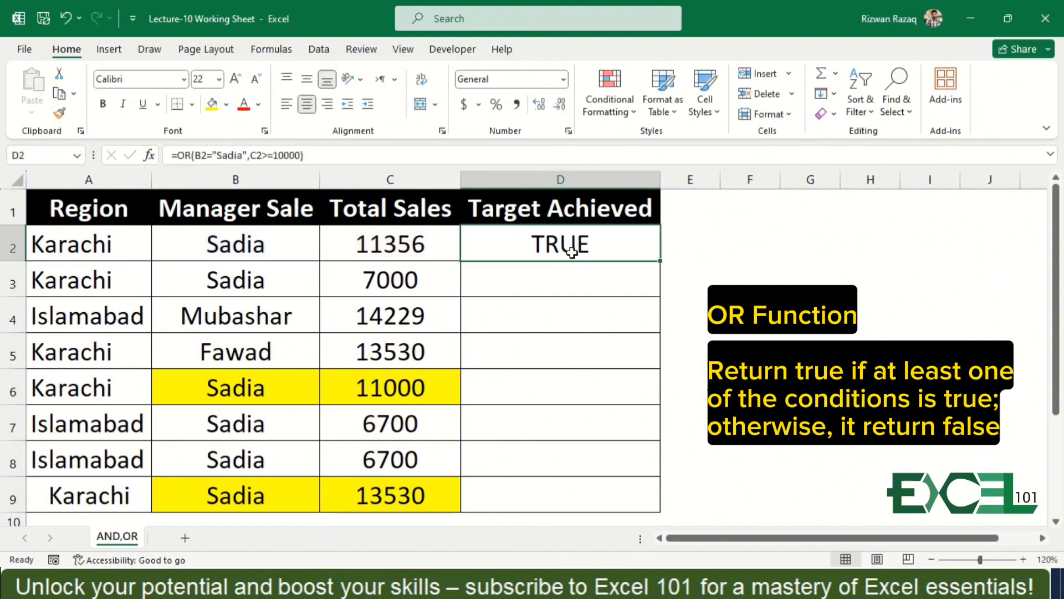
double_click(663, 263)
Review the OR formula and its results down the Target Achieved column.
key("Down")
key("Down")
key("Down")
key("Down")
key("Down")
key("Down")
key("Down")
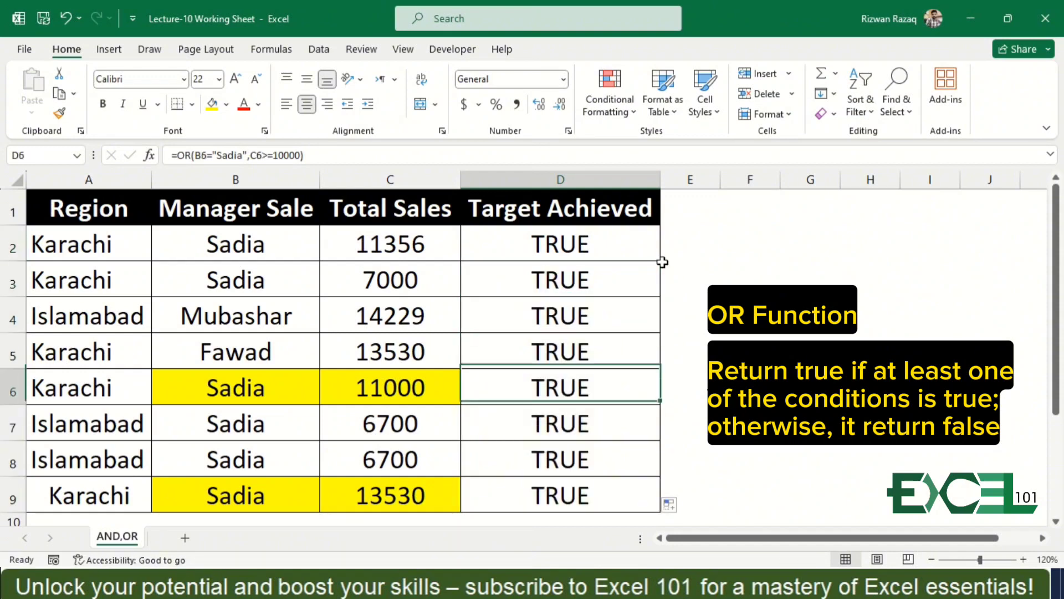
key("Up")
key("Up")
key("Up")
key("Up")
key("Up")
key("Up")
key("Up")
key("Up")
key("Down")
key("Down")
key("Down")
key("Down")
key("Down")
key("Down")
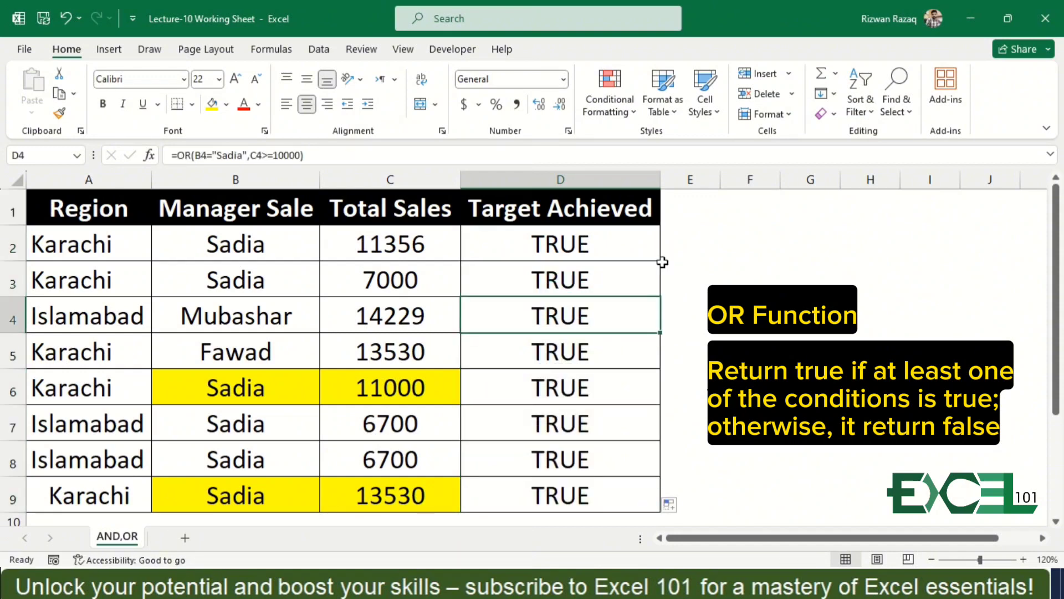
Compare the manager and total sales entries in rows 2 to 4 with the OR formula's results.
key("Up")
key("Up")
key("Up")
key("Up")
key("Up")
key("Up")
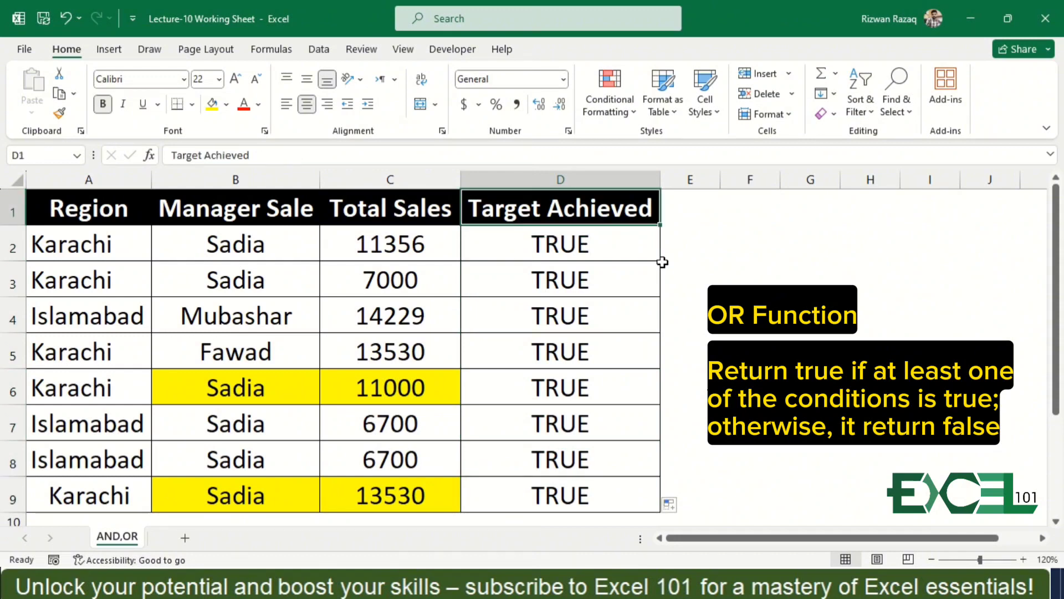
key("Down")
key("Left")
key("Left")
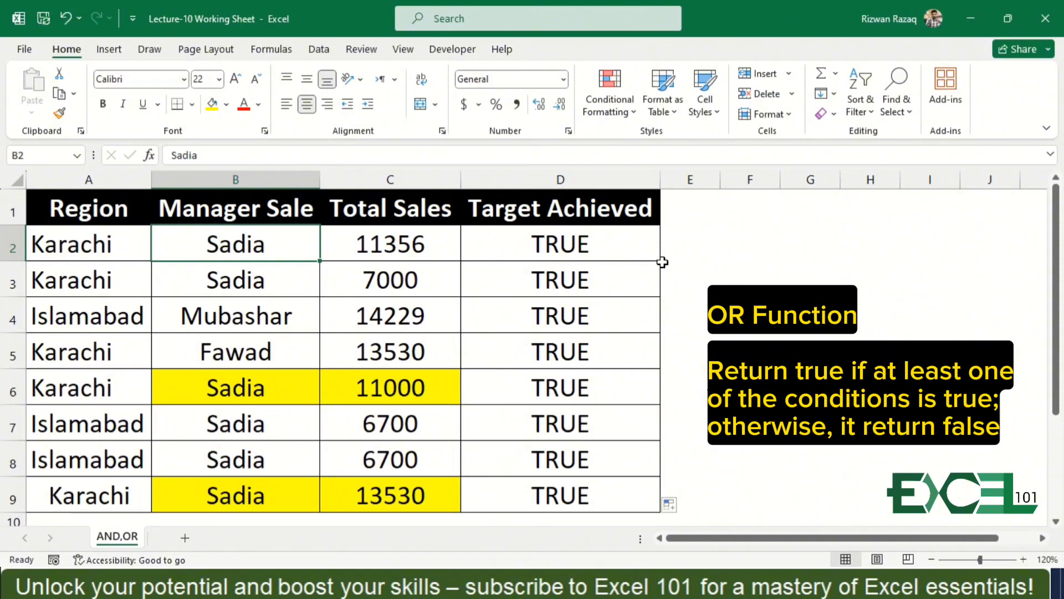
key("Right")
key("Right")
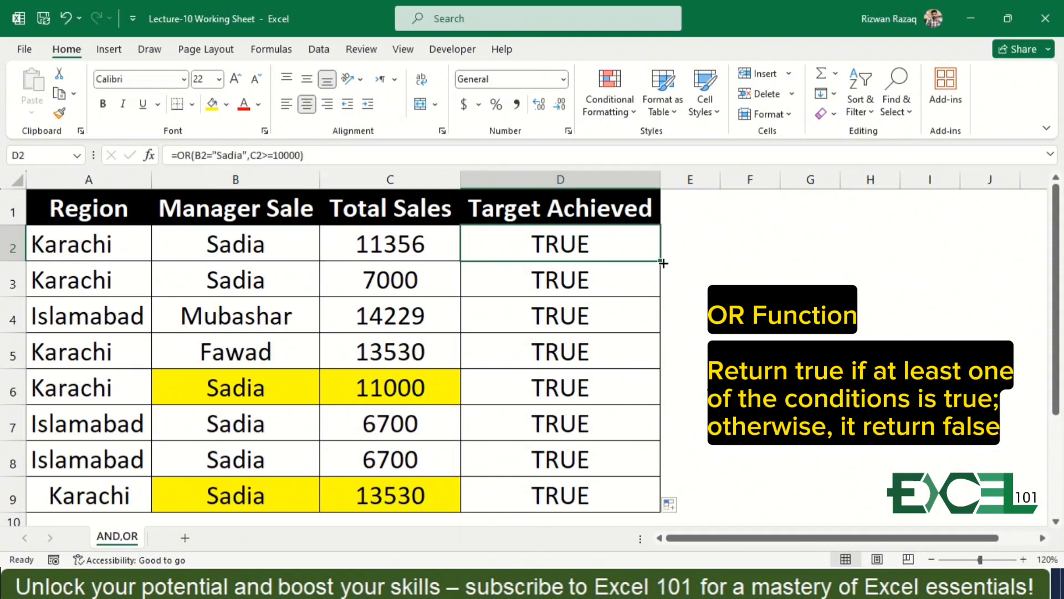
key("Down")
key("Left")
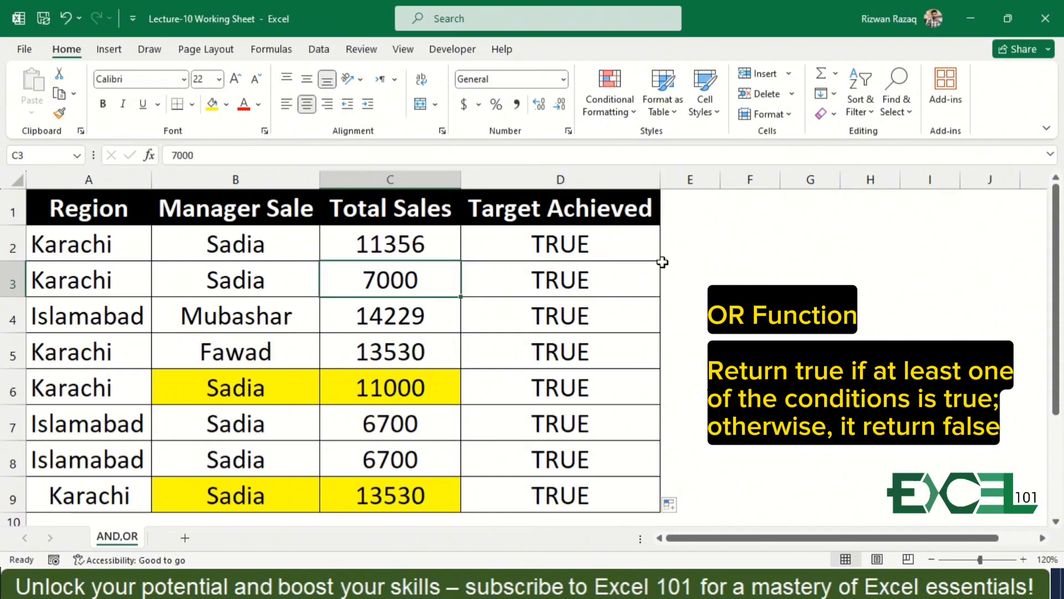
key("Left")
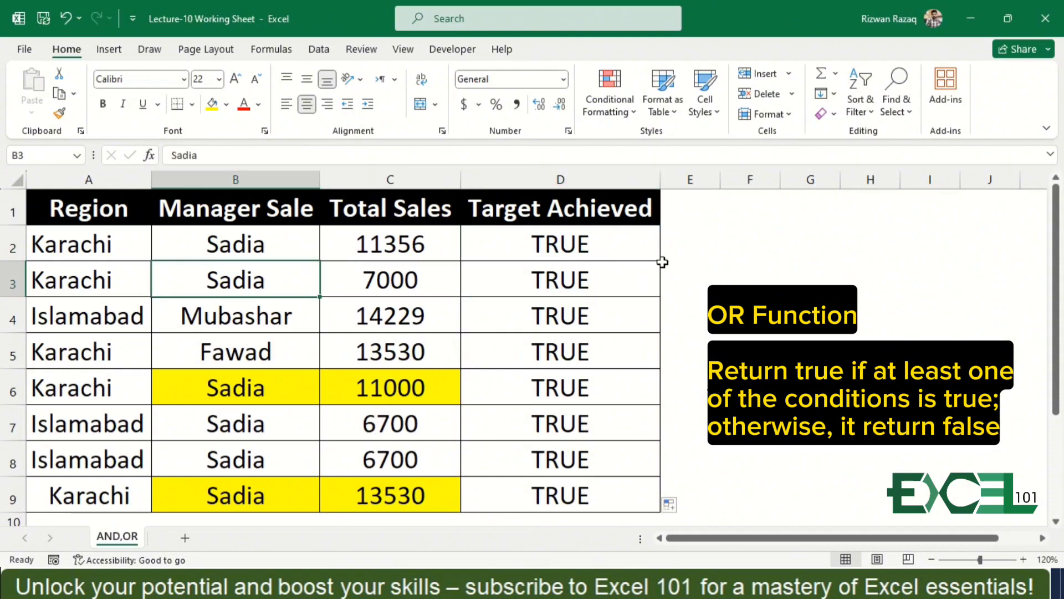
key("Down")
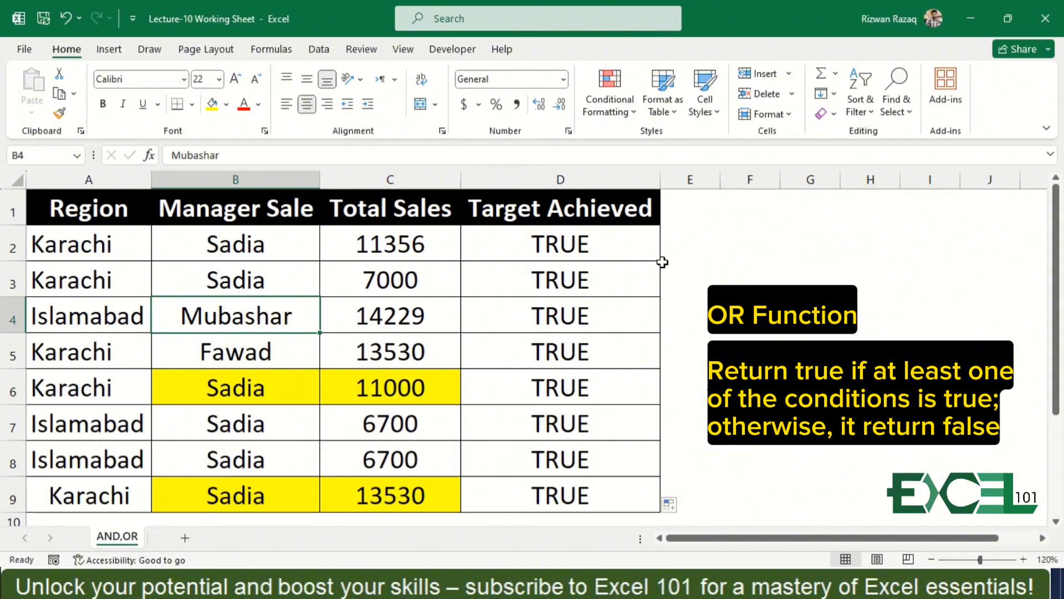
Set the total sales in C5 to 7000 to test the OR formula with both conditions unmet.
key("Down")
key("Right")
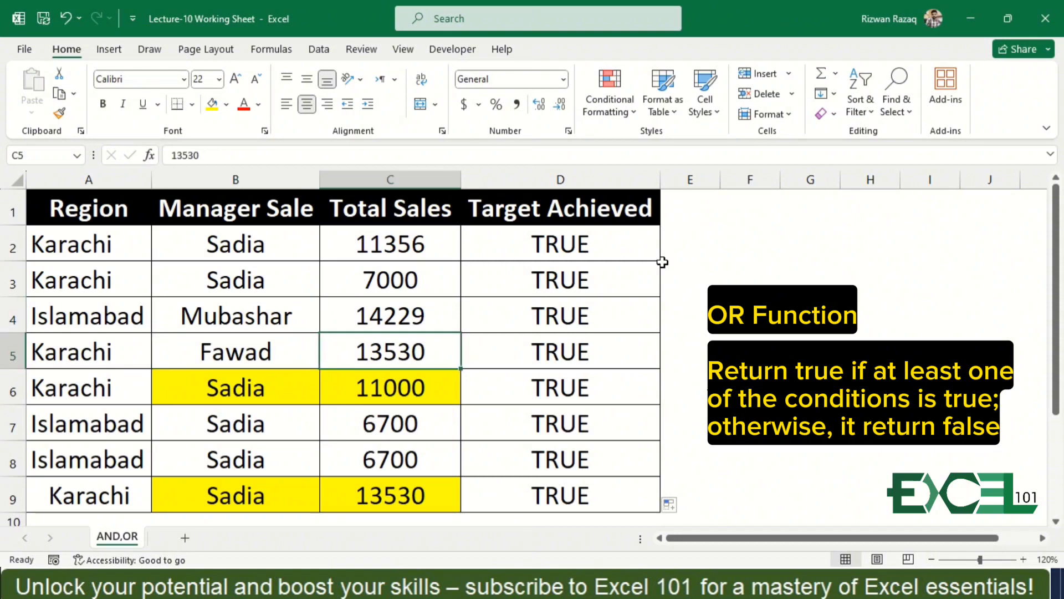
type("7000")
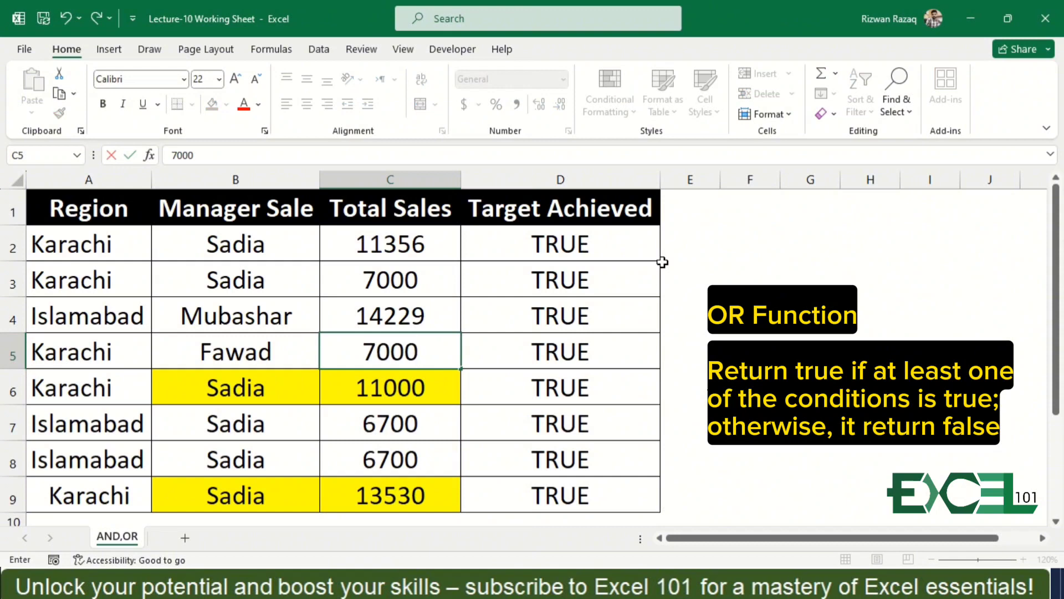
key("Return")
key("Up")
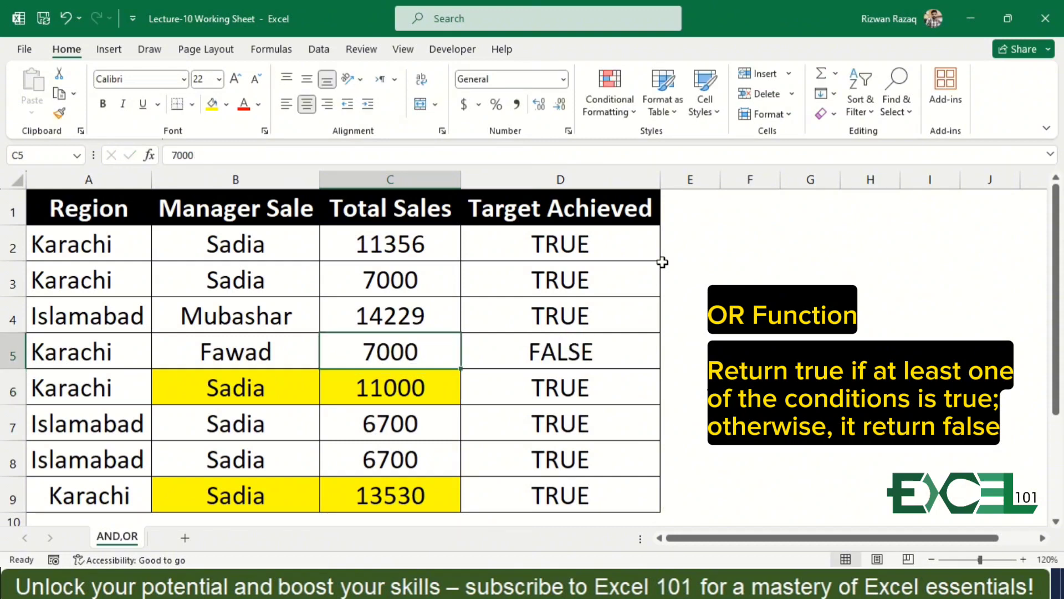
Check row 5 against the two OR conditions and copy the manager's name from B7 into B5.
key("Up")
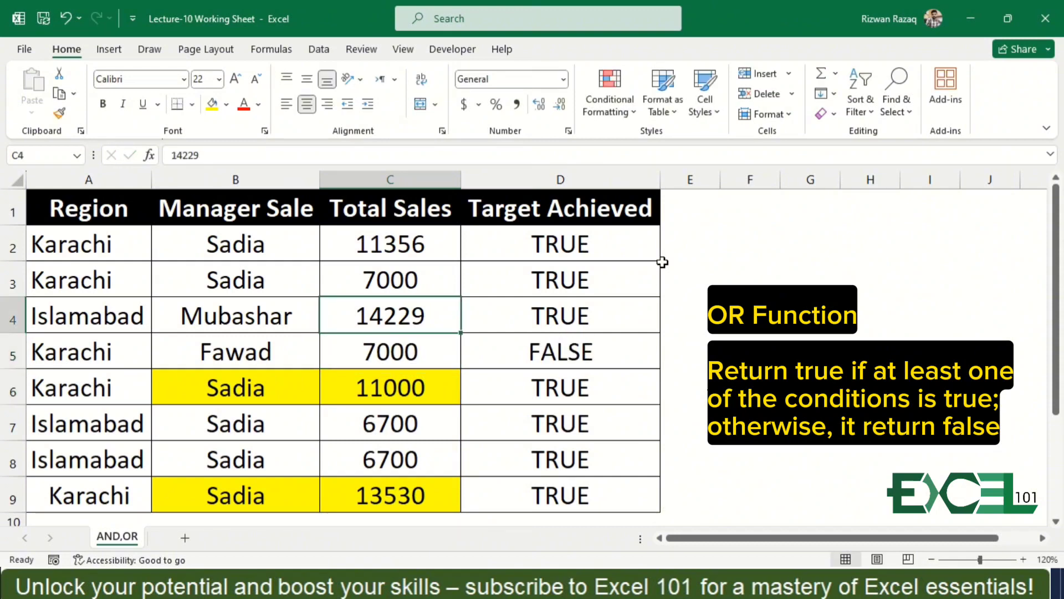
key("Down")
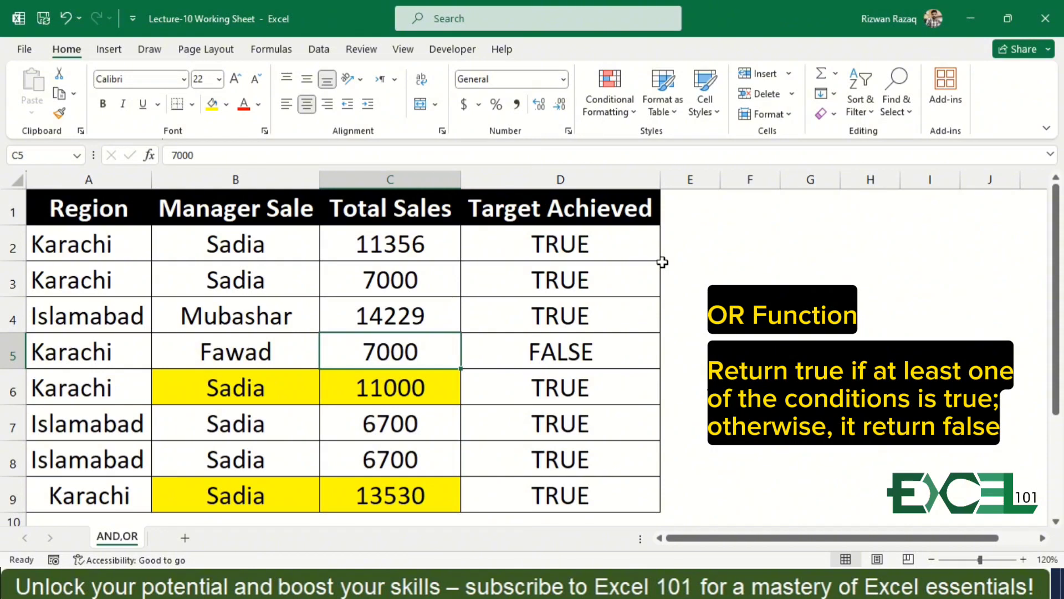
key("Left")
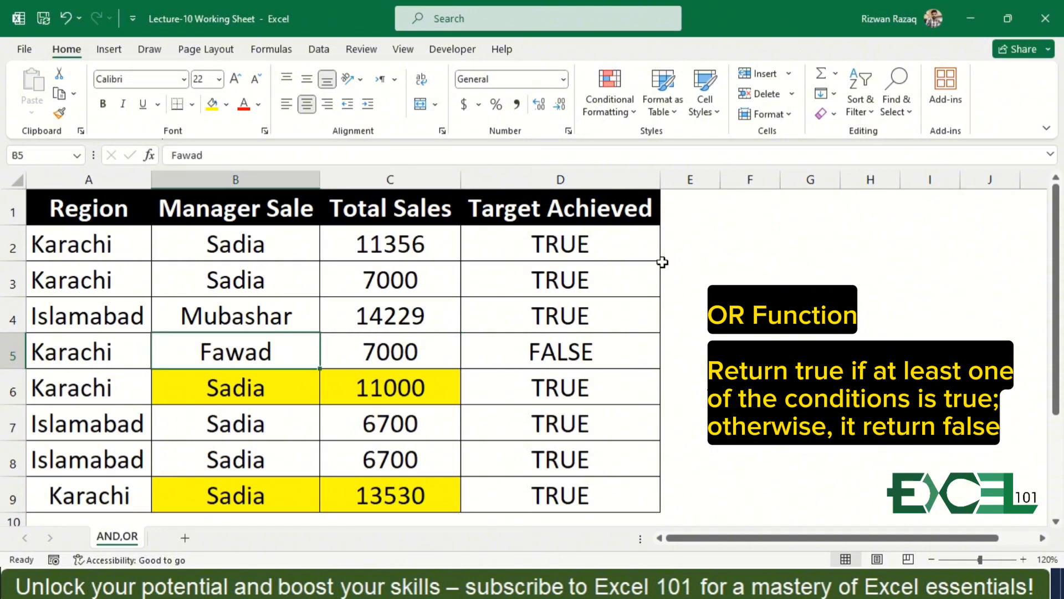
key("Right")
key("Left")
key("Down")
key("Down")
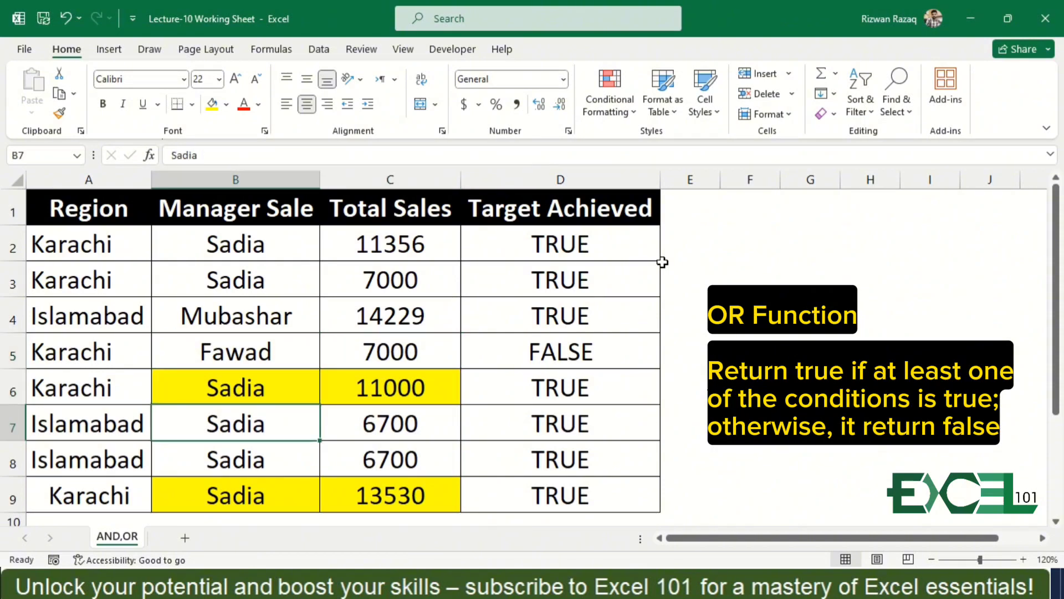
key("ctrl+c")
key("Up")
key("Up")
key("ctrl+v")
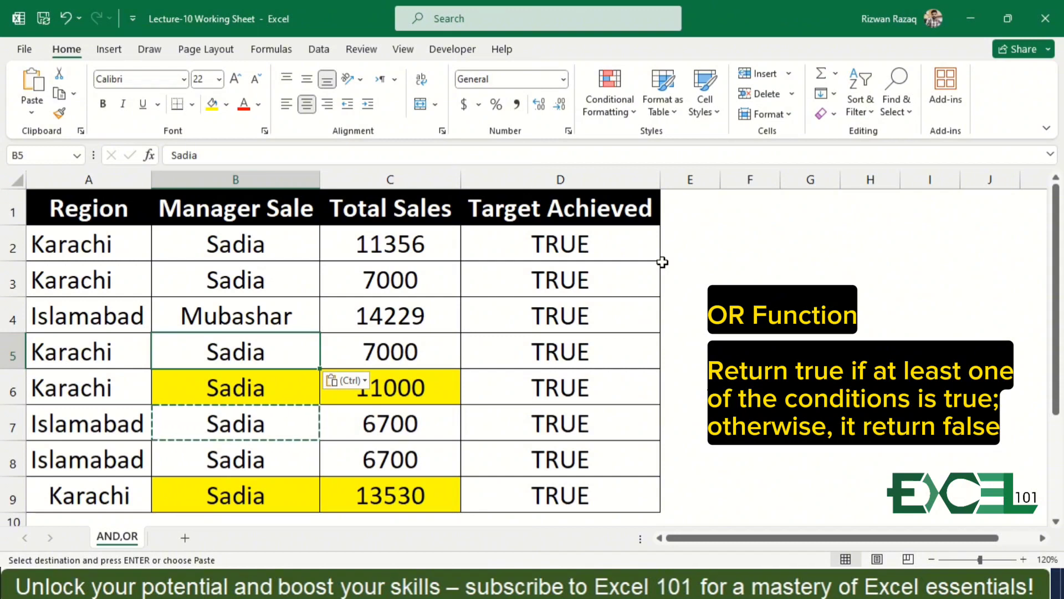
Wrap the OR formula in D2 in an IF function with "Found" as the value if true.
key("ctrl+Up")
key("Right")
key("Right")
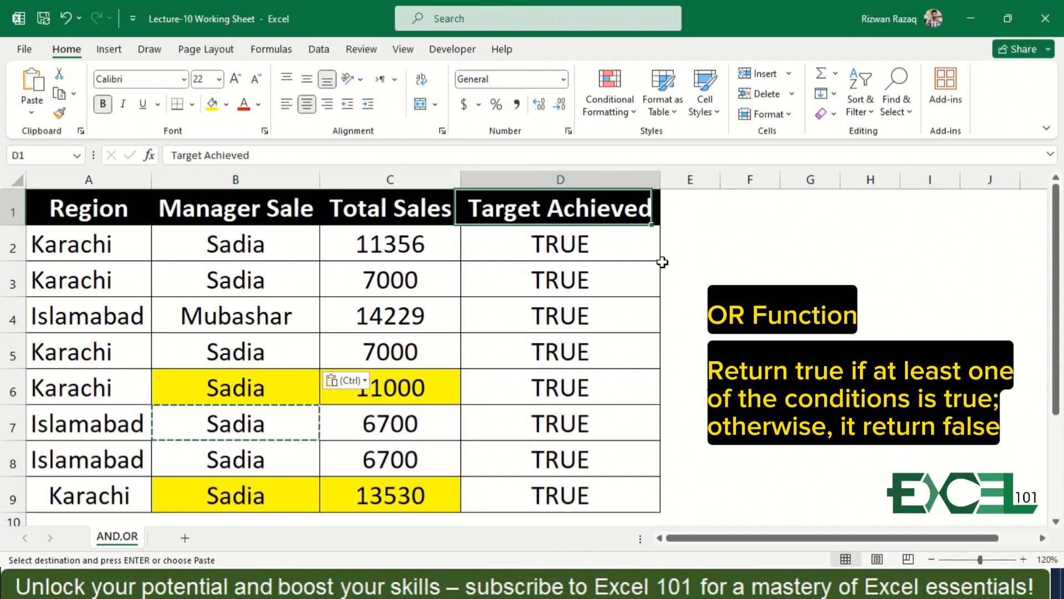
key("Down")
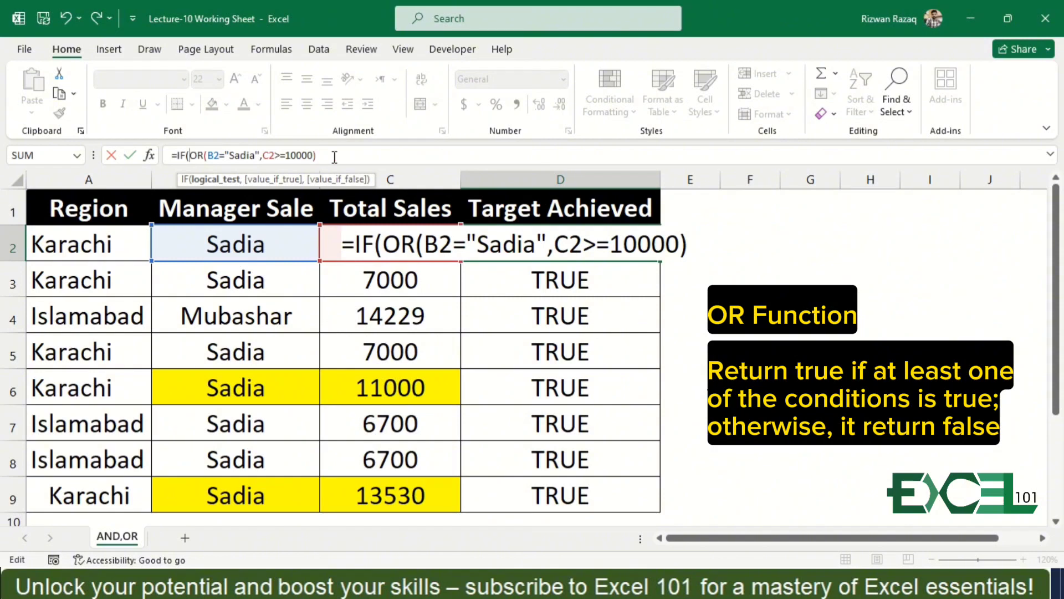
type(",")
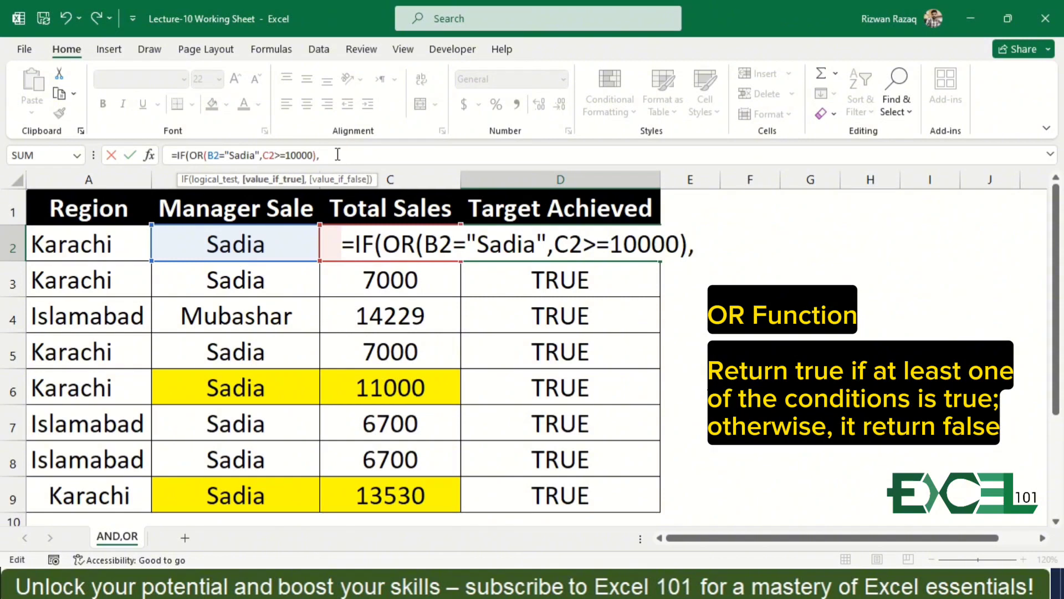
type("\"Found\",")
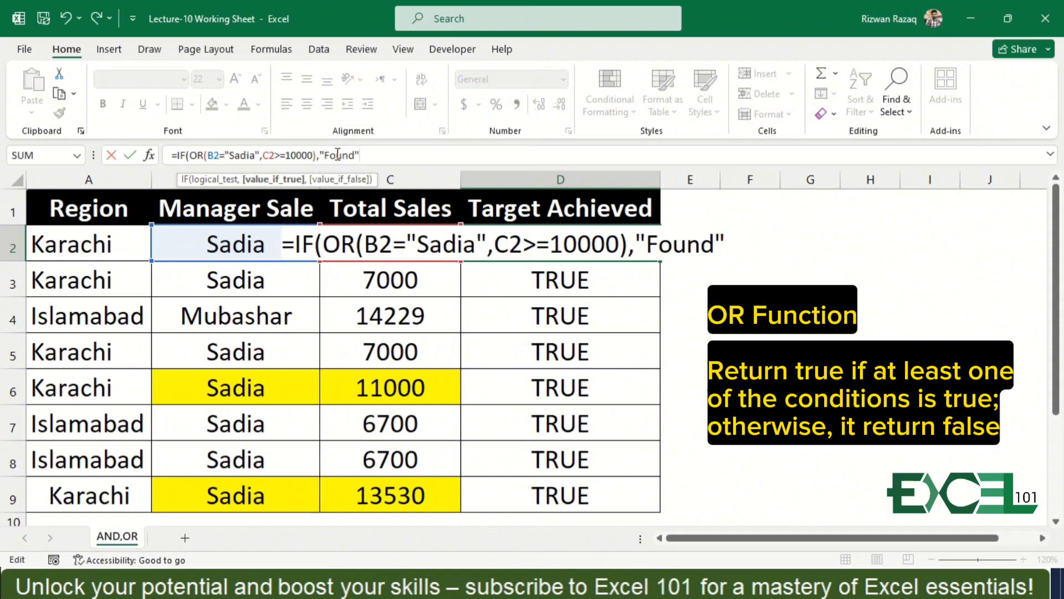
type("\"Not")
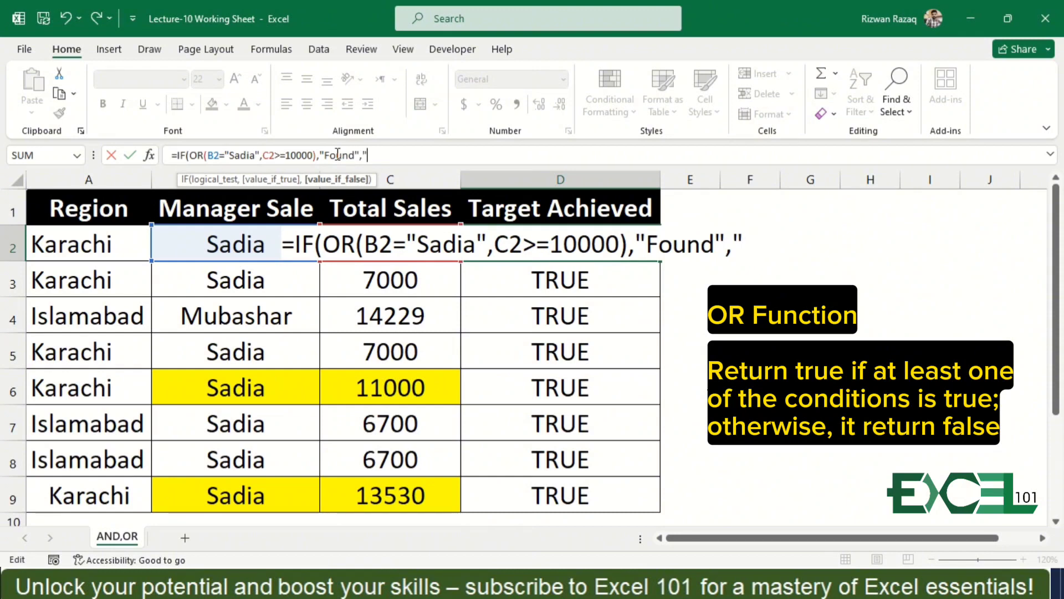
type(" Fpiu")
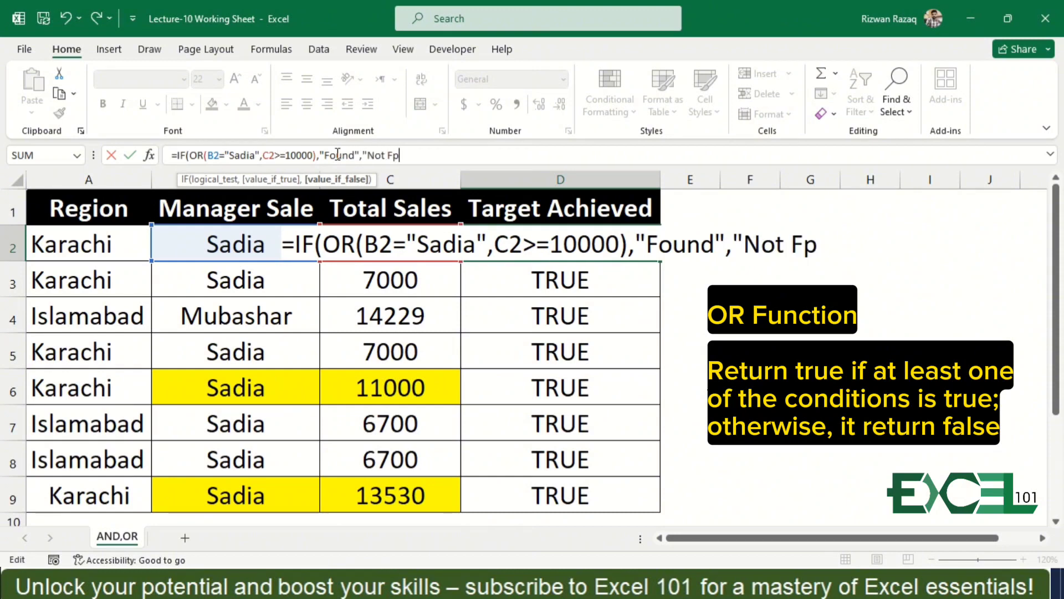
Add "Not Found" as the value if false and enter the completed IF with OR formula in D2.
key("BackSpace")
key("BackSpace")
key("BackSpace")
type("ound\")")
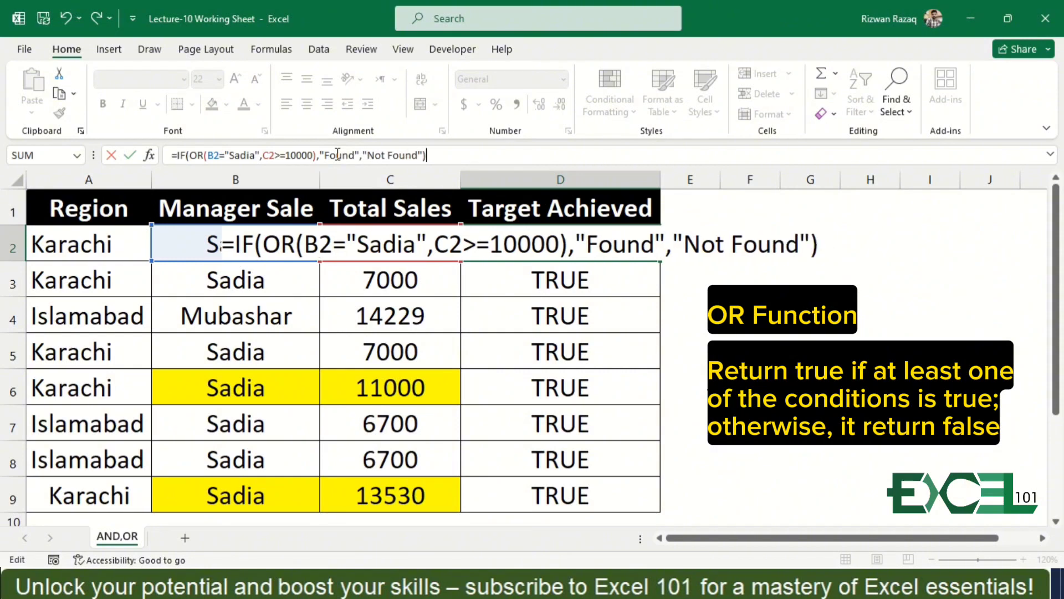
key("ctrl+Return")
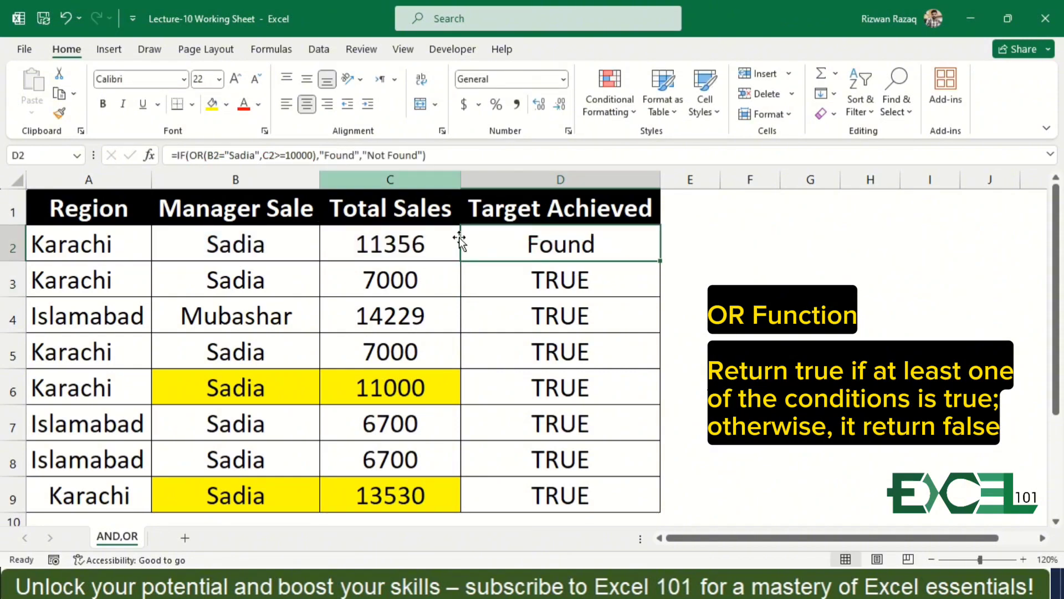
Fill the IF with OR formula from D2 down through D9.
left_click(664, 260)
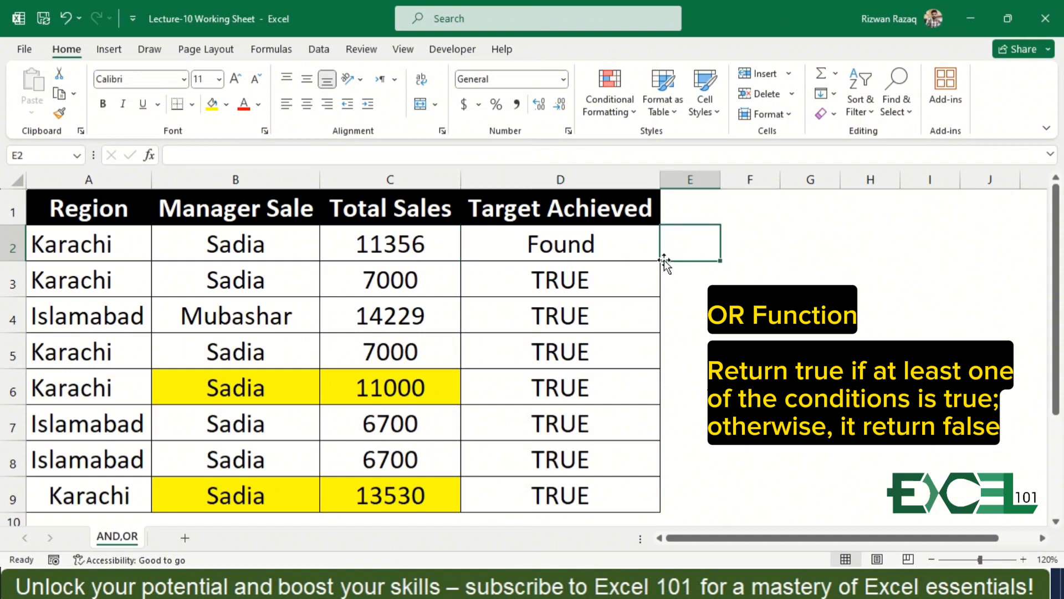
left_click(646, 253)
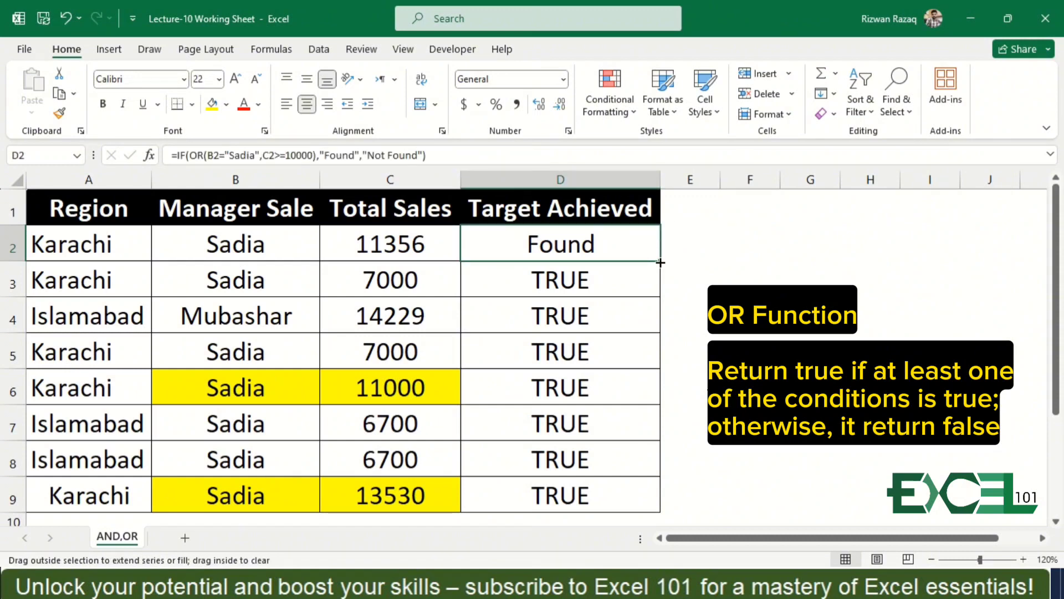
double_click(660, 262)
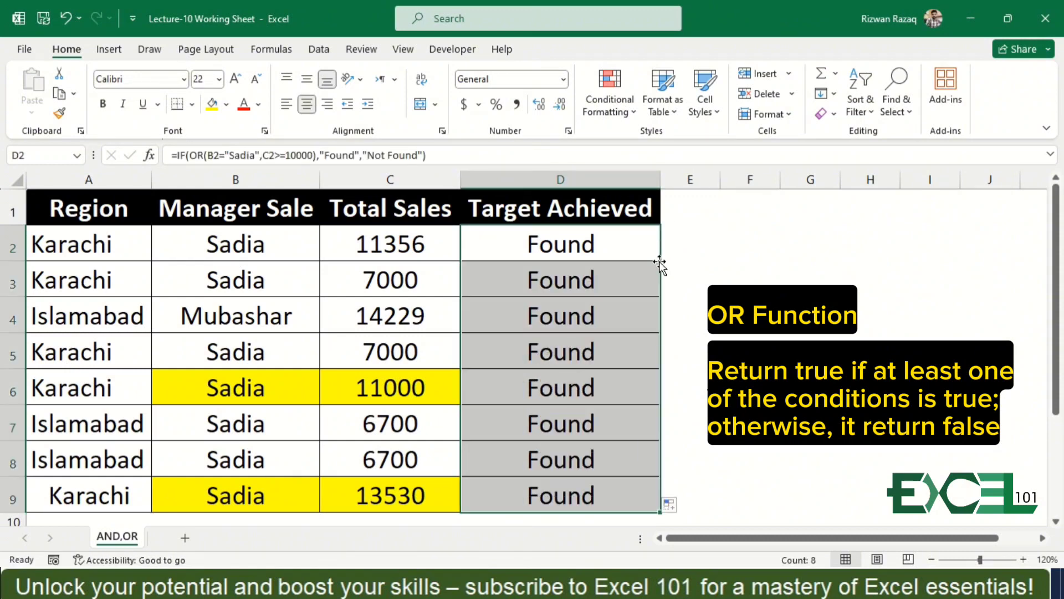
Fill B5 with the manager's name from B4 to test the IF with OR formula in row 5.
key("Down")
key("Down")
key("Down")
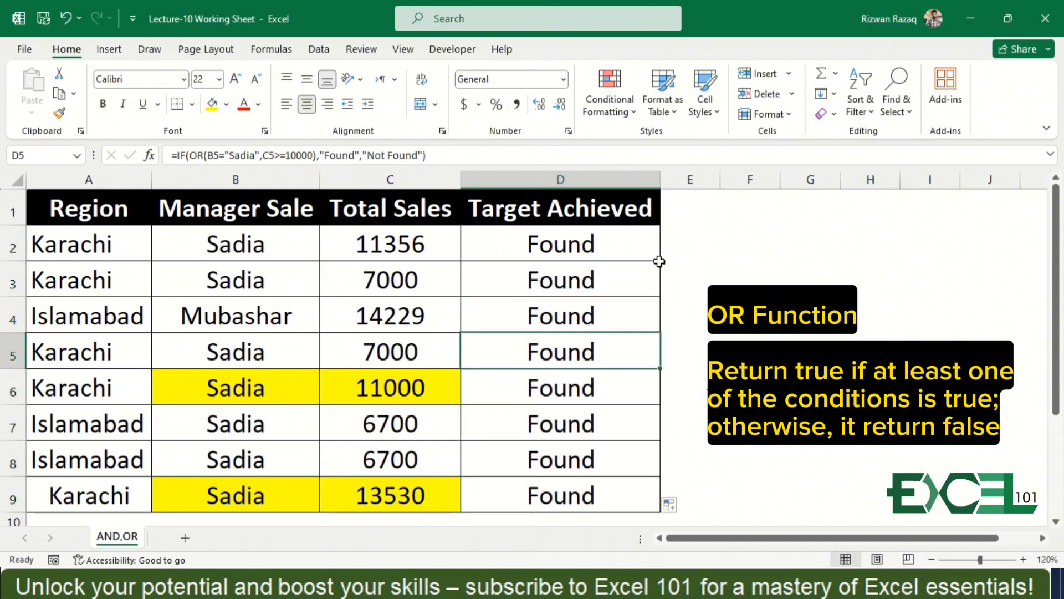
key("Left")
key("Left")
key("ctrl+d")
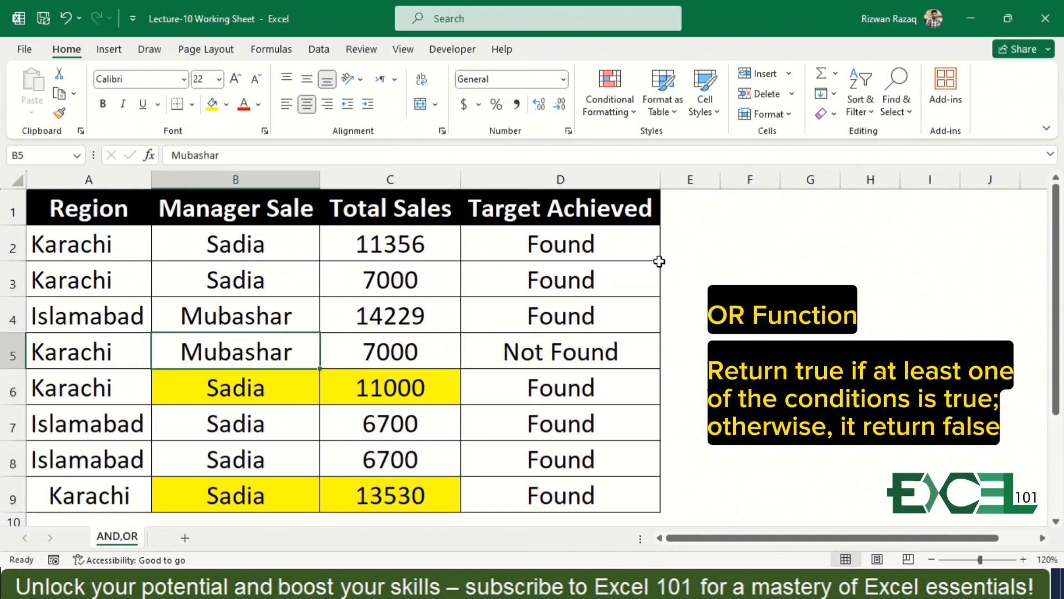
Review the Manager Sale entries against the IF with OR results in the Target Achieved column.
key("Right")
key("Left")
key("Down")
key("Down")
key("Down")
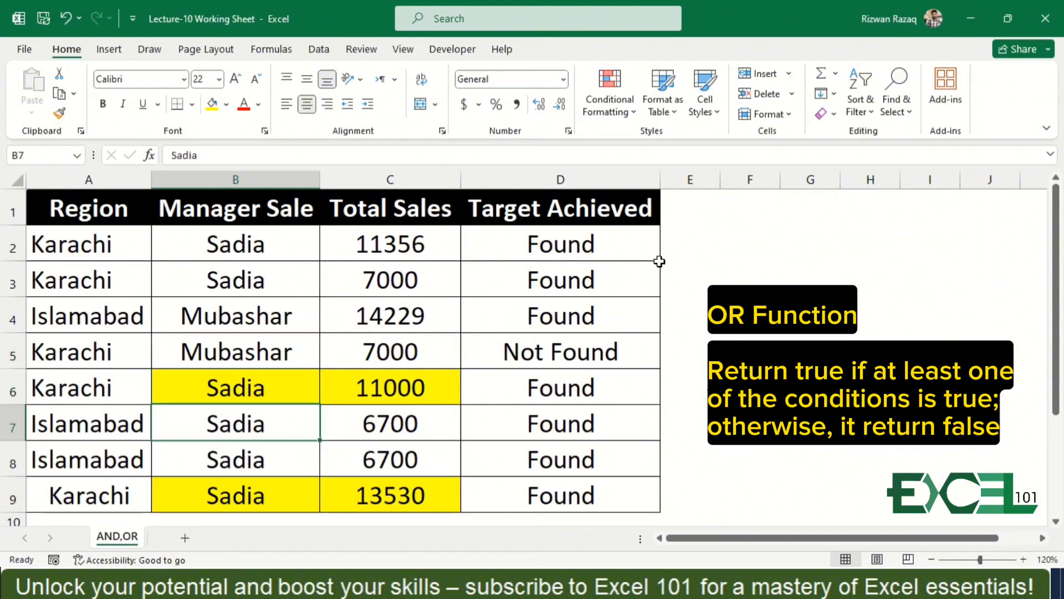
key("Up")
key("Up")
key("Up")
key("Up")
key("Up")
key("Up")
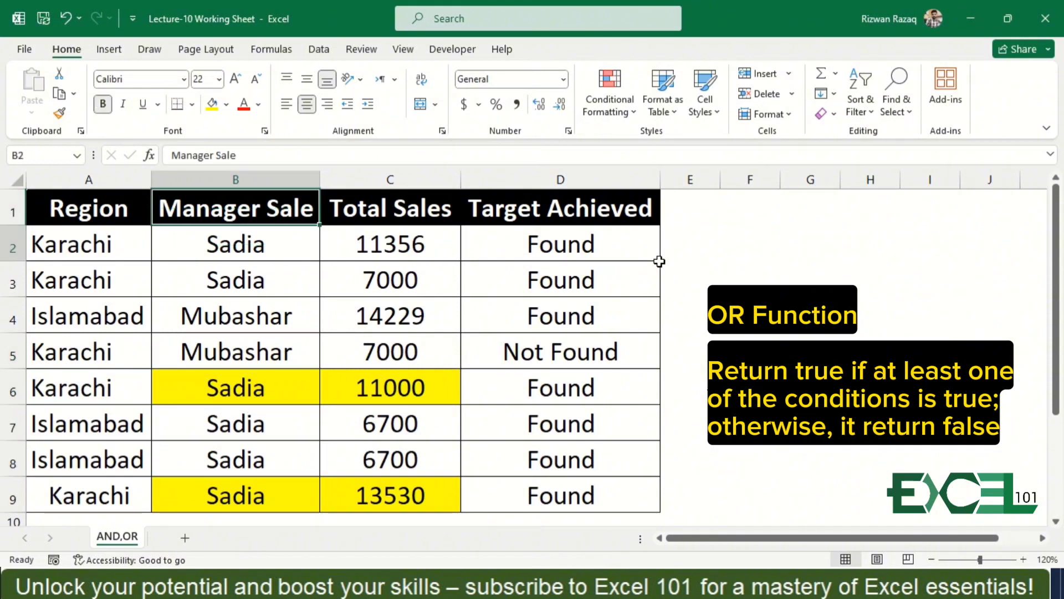
key("Down")
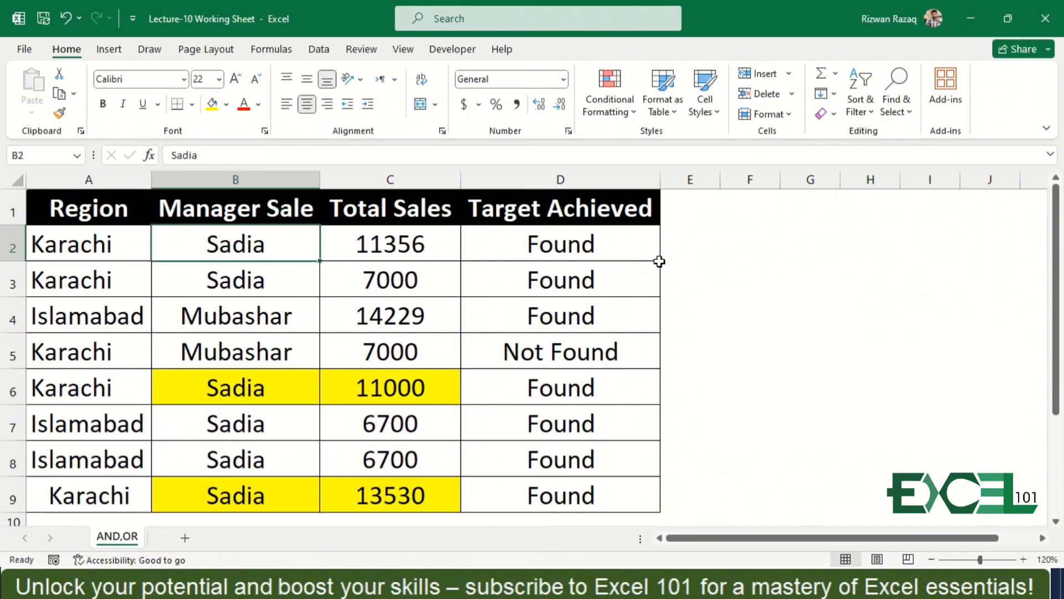